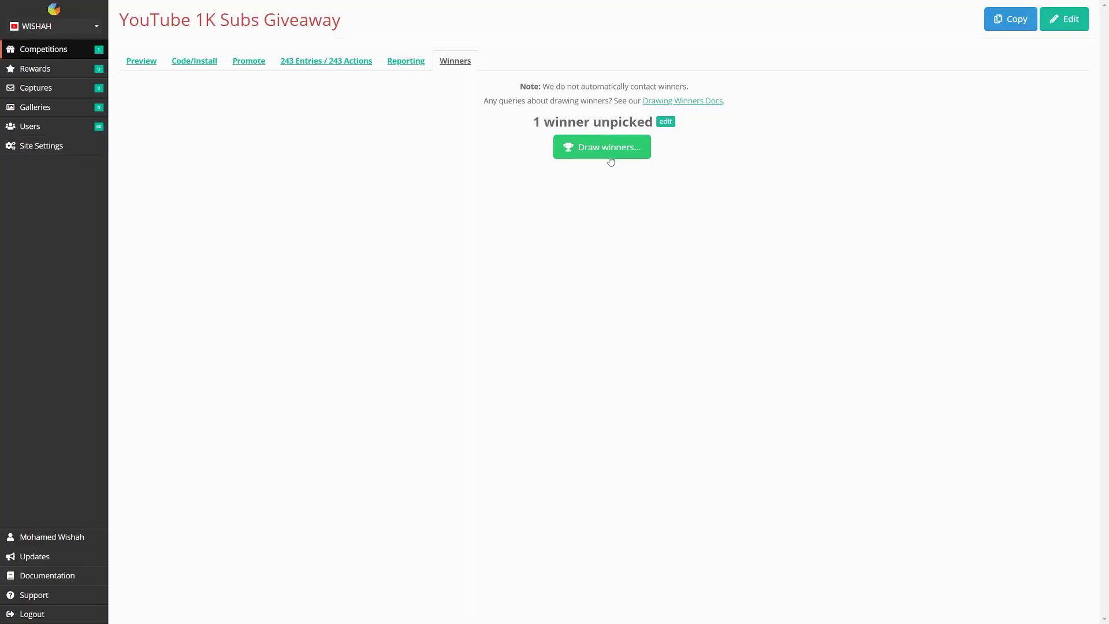
Open Draw Winners for the YouTube 1K Subs Giveaway: 1 winner from 68 eligible users
{"action": "left_click", "coordinate": [605, 156]}
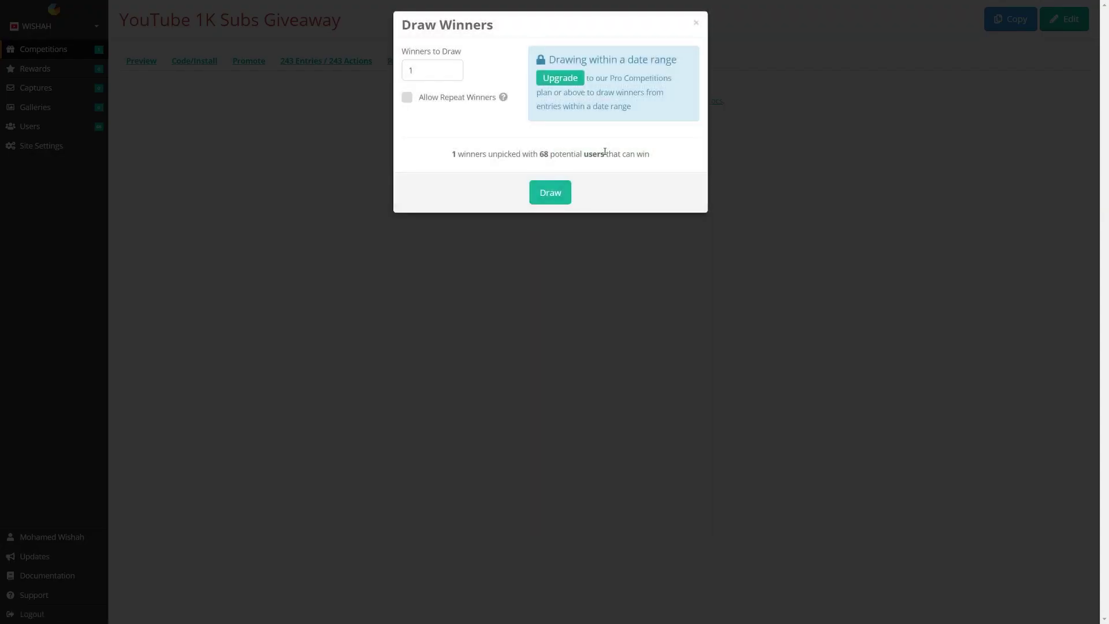
Start the random draw of the giveaway's single winner
{"action": "left_click", "coordinate": [550, 196]}
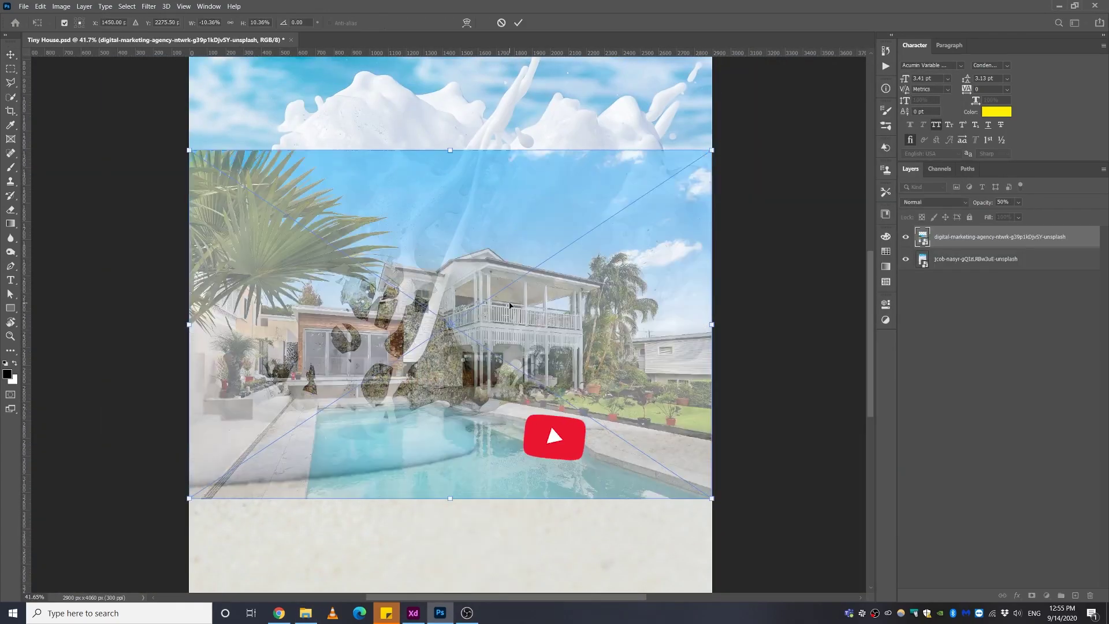
Commit the house transform and nudge the house photo slightly down over the splash
{"action": "key", "text": "Return"}
{"action": "left_click_drag", "start_coordinate": [447, 339], "coordinate": [447, 351]}
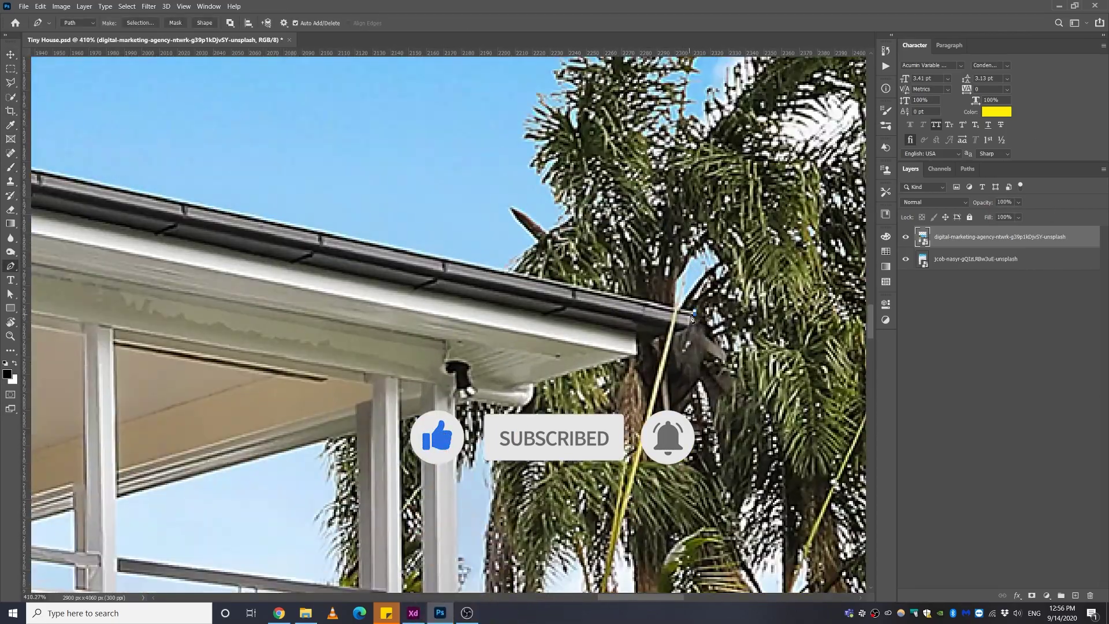
{"action": "scroll", "coordinate": [538, 368], "scroll_direction": "down", "scroll_amount": 5}
{"action": "scroll", "coordinate": [538, 368], "scroll_direction": "down", "scroll_amount": 5}
{"action": "scroll", "coordinate": [538, 368], "scroll_direction": "down", "scroll_amount": 5}
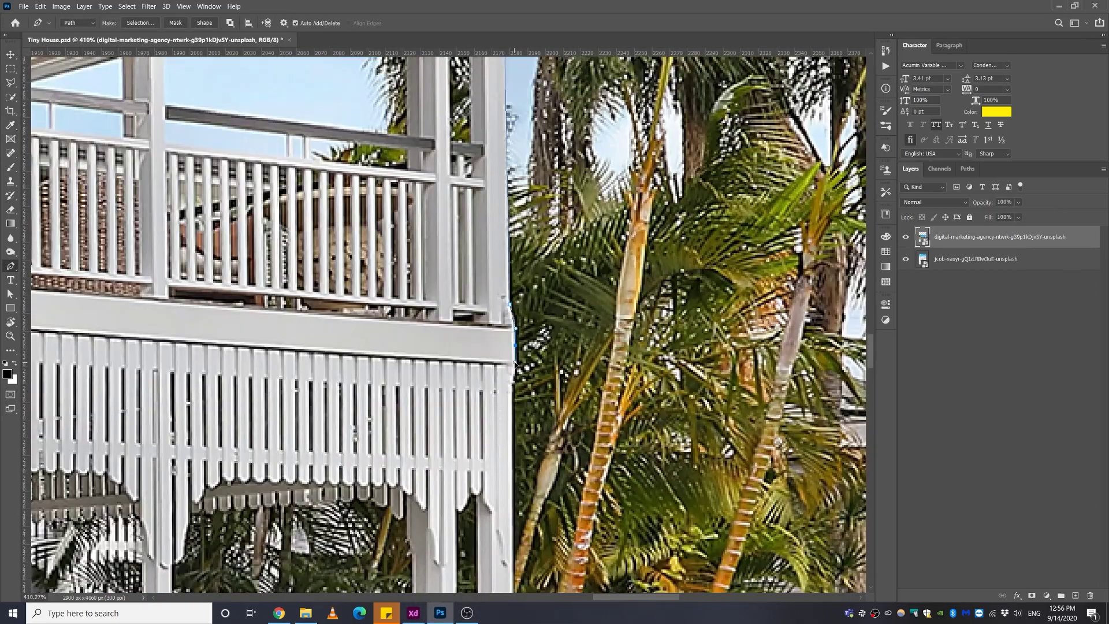
{"action": "left_click", "coordinate": [183, 6]}
{"action": "key", "text": "Escape"}
Trace a pen path around the white house, garden and pool edge, and convert it to a selection
{"action": "scroll", "coordinate": [534, 390], "scroll_direction": "down", "scroll_amount": 10}
{"action": "scroll", "coordinate": [497, 343], "scroll_direction": "up", "scroll_amount": 1}
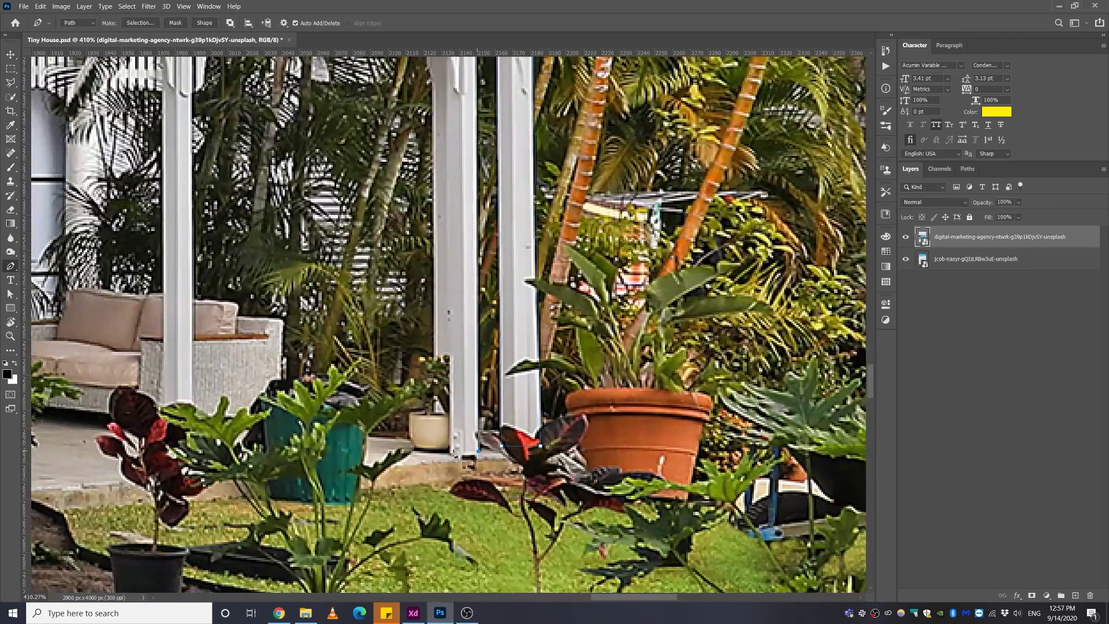
{"action": "scroll", "coordinate": [520, 289], "scroll_direction": "up", "scroll_amount": 6}
{"action": "scroll", "coordinate": [596, 220], "scroll_direction": "up", "scroll_amount": 3}
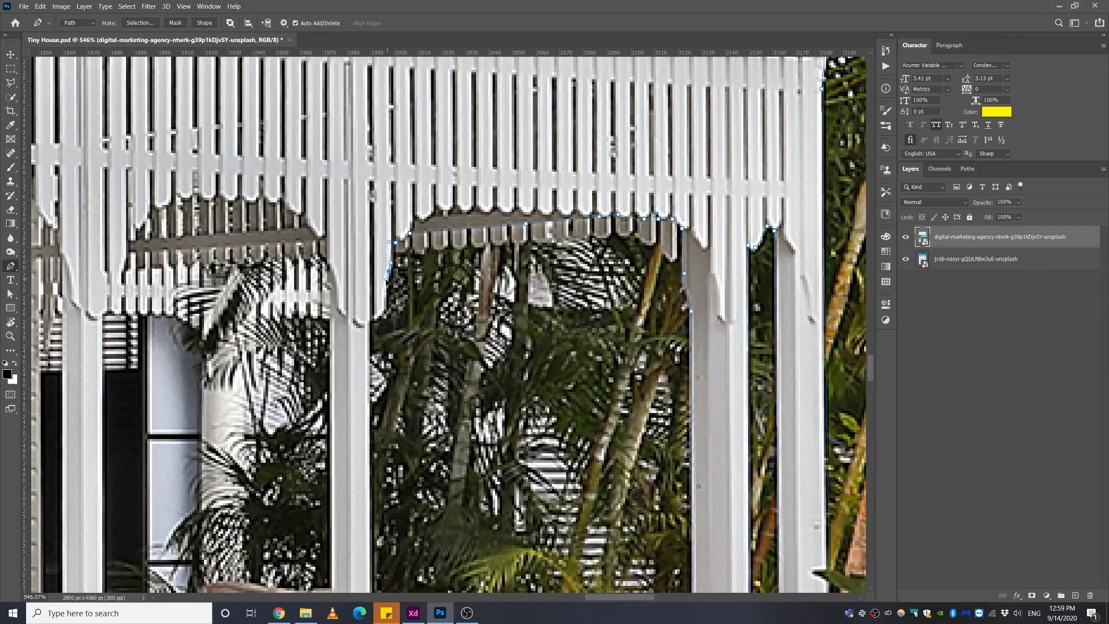
{"action": "scroll", "coordinate": [370, 321], "scroll_direction": "down", "scroll_amount": 5}
{"action": "scroll", "coordinate": [509, 175], "scroll_direction": "up", "scroll_amount": 5}
{"action": "scroll", "coordinate": [509, 175], "scroll_direction": "left", "scroll_amount": 3}
{"action": "left_click", "coordinate": [509, 174]}
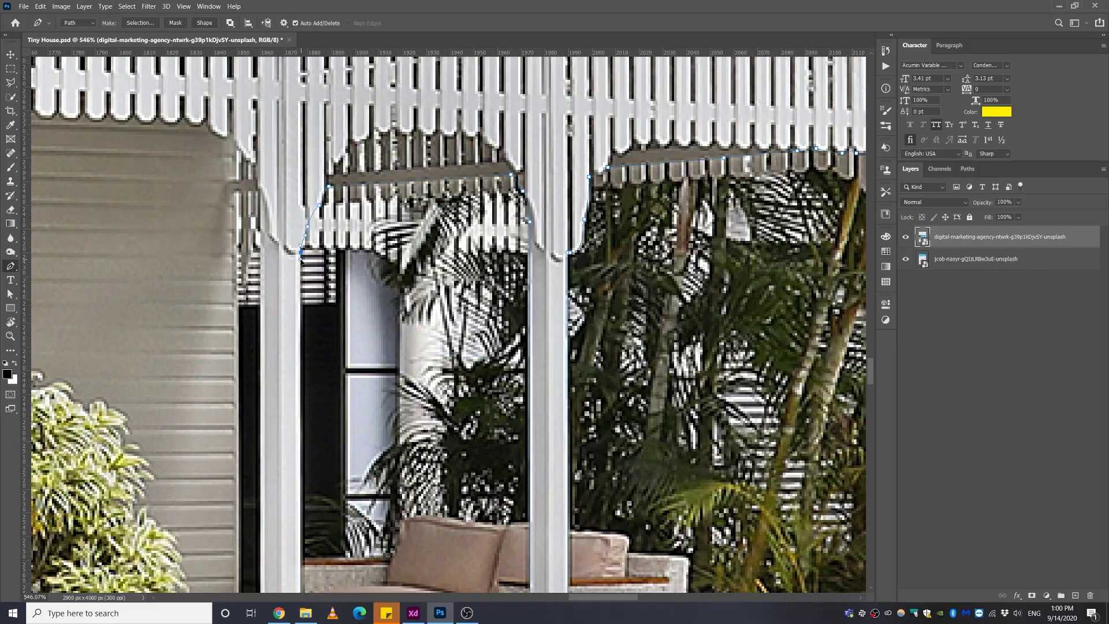
{"action": "scroll", "coordinate": [301, 258], "scroll_direction": "down", "scroll_amount": 5}
{"action": "scroll", "coordinate": [300, 258], "scroll_direction": "down", "scroll_amount": 3}
{"action": "scroll", "coordinate": [301, 258], "scroll_direction": "up", "scroll_amount": 2}
{"action": "scroll", "coordinate": [301, 258], "scroll_direction": "up", "scroll_amount": 1}
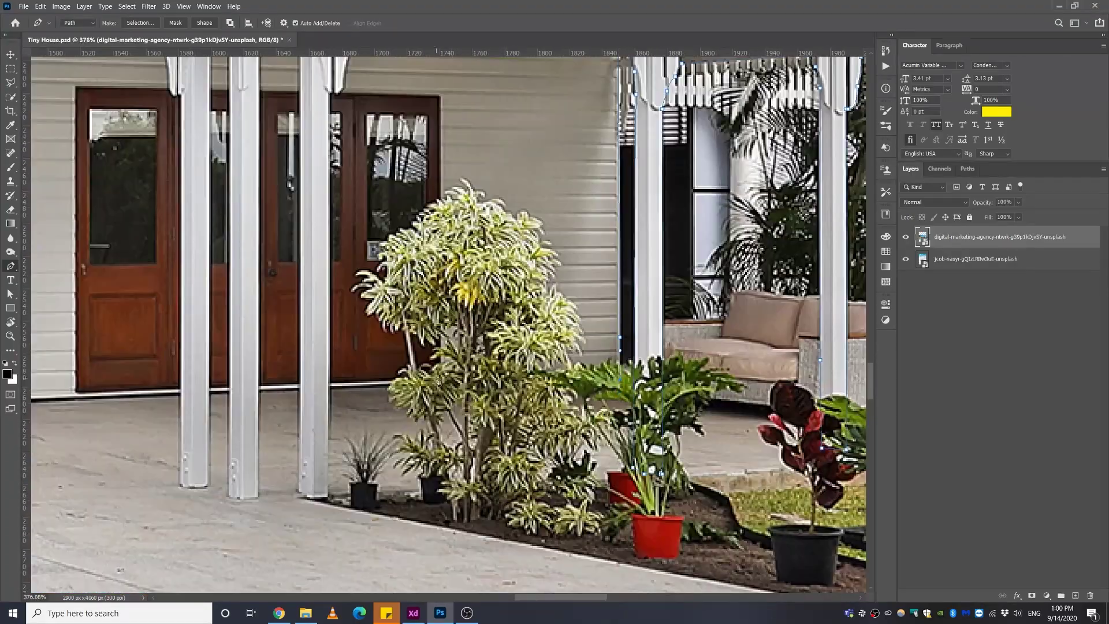
{"action": "scroll", "coordinate": [500, 357], "scroll_direction": "up", "scroll_amount": 5}
{"action": "scroll", "coordinate": [500, 356], "scroll_direction": "down", "scroll_amount": 8}
{"action": "scroll", "coordinate": [500, 356], "scroll_direction": "left", "scroll_amount": 4}
{"action": "scroll", "coordinate": [500, 356], "scroll_direction": "down", "scroll_amount": 1}
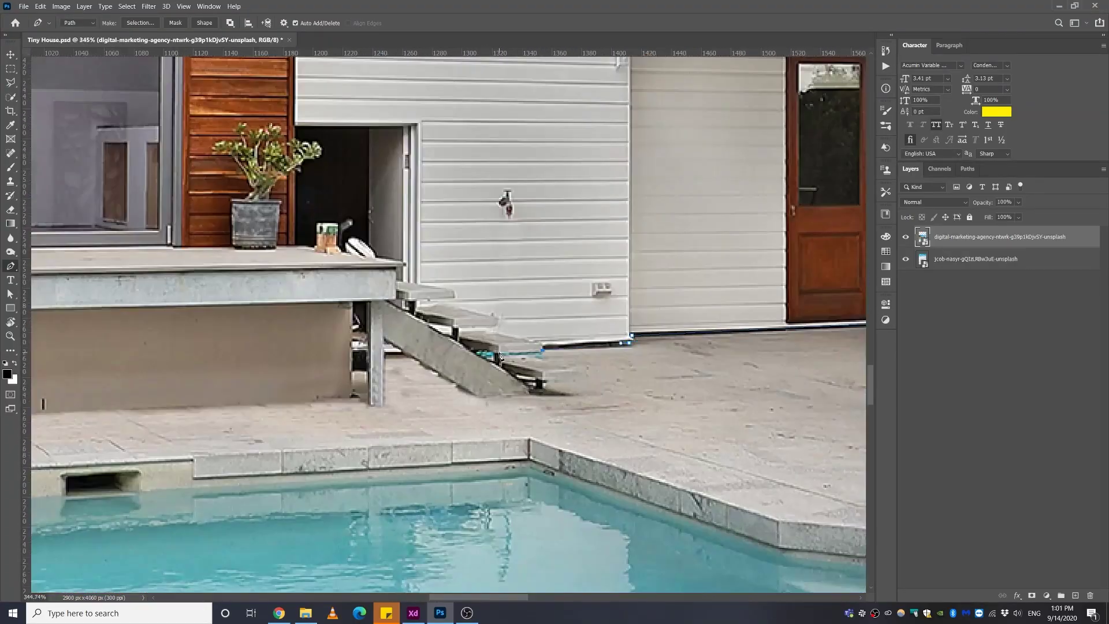
{"action": "scroll", "coordinate": [354, 404], "scroll_direction": "down", "scroll_amount": 10}
{"action": "scroll", "coordinate": [406, 300], "scroll_direction": "up", "scroll_amount": 1}
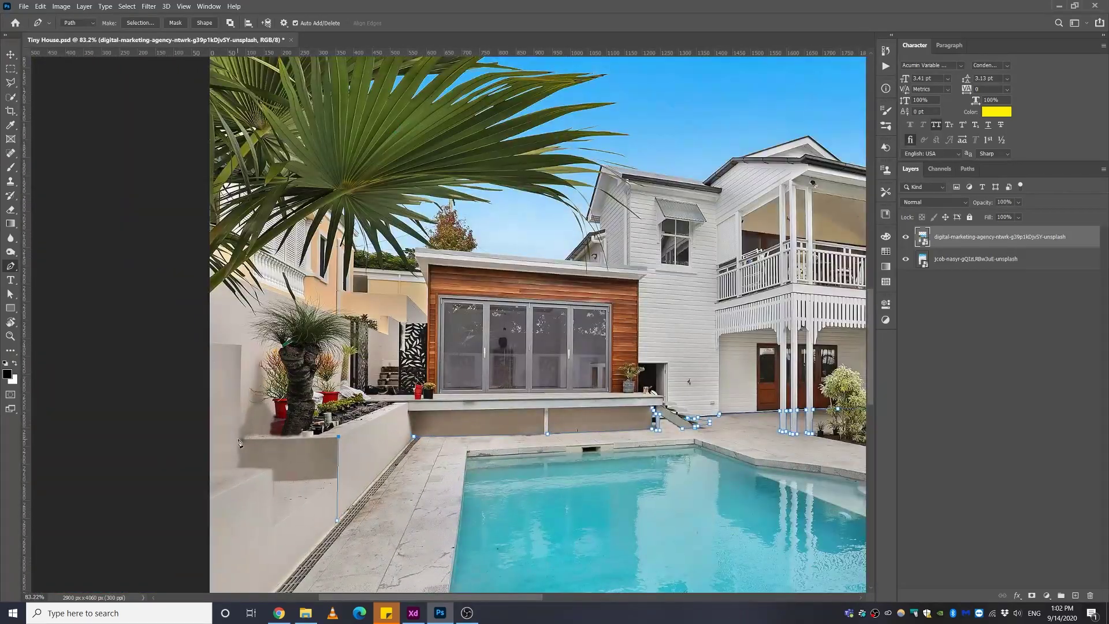
{"action": "scroll", "coordinate": [428, 281], "scroll_direction": "up", "scroll_amount": 6}
{"action": "scroll", "coordinate": [496, 323], "scroll_direction": "right", "scroll_amount": 3}
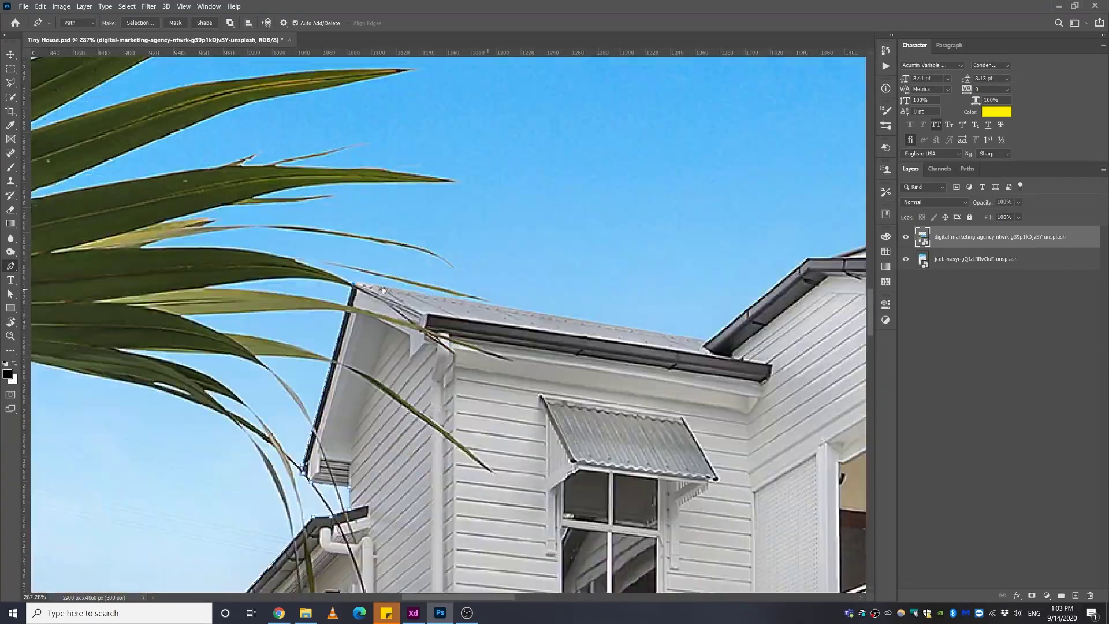
{"action": "scroll", "coordinate": [537, 347], "scroll_direction": "right", "scroll_amount": 3}
{"action": "scroll", "coordinate": [576, 377], "scroll_direction": "up", "scroll_amount": 2}
{"action": "scroll", "coordinate": [576, 376], "scroll_direction": "right", "scroll_amount": 4}
{"action": "scroll", "coordinate": [632, 311], "scroll_direction": "up", "scroll_amount": 3}
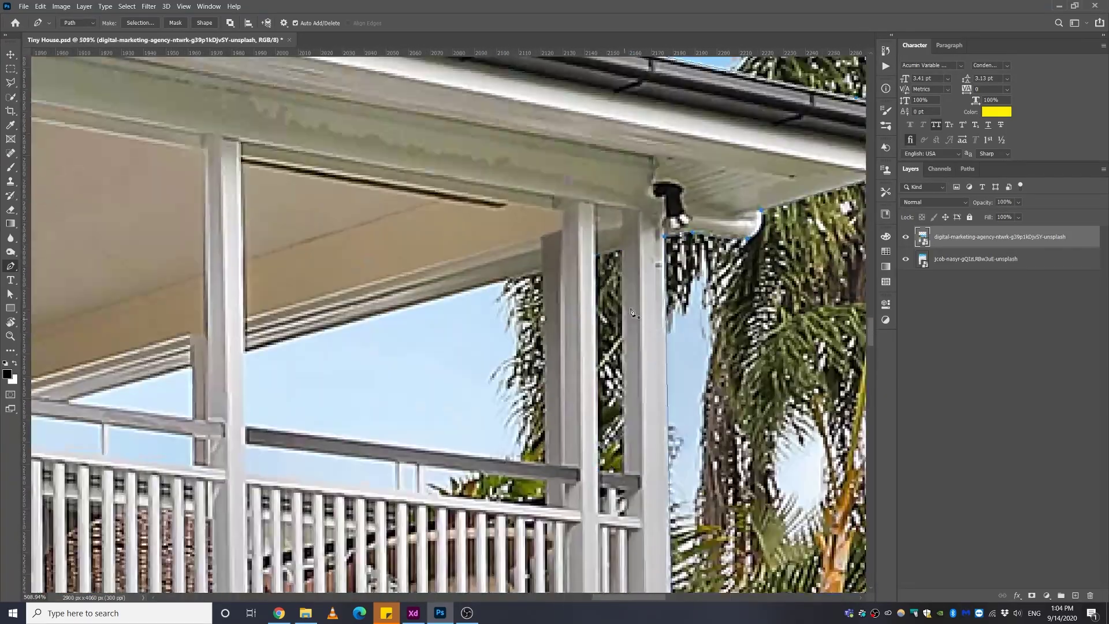
{"action": "scroll", "coordinate": [624, 253], "scroll_direction": "left", "scroll_amount": 3}
{"action": "scroll", "coordinate": [680, 488], "scroll_direction": "up", "scroll_amount": 1}
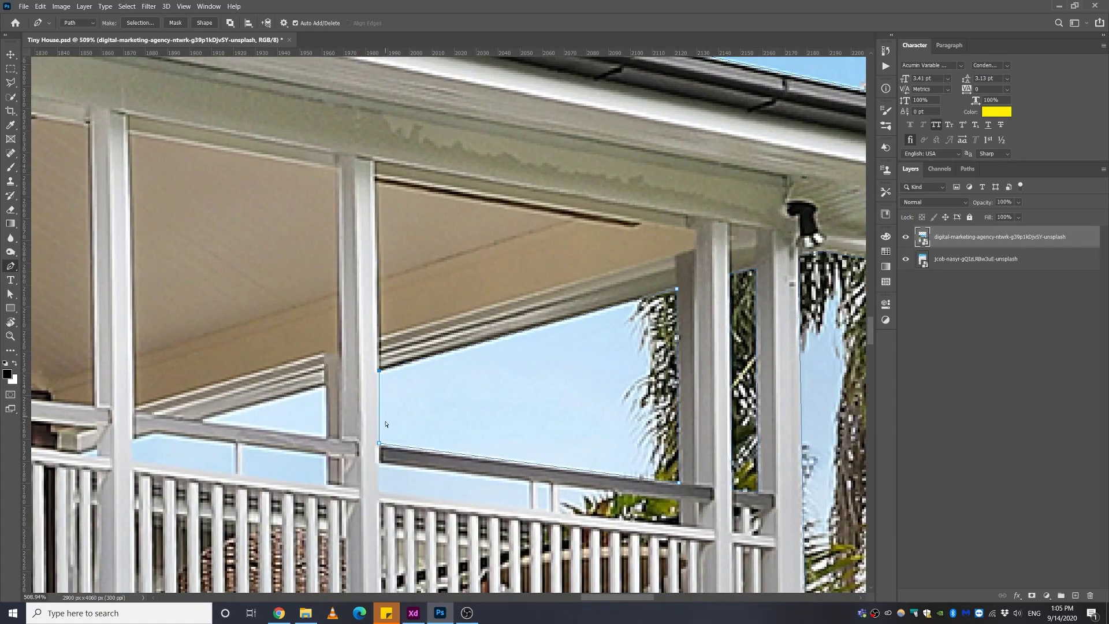
{"action": "scroll", "coordinate": [376, 372], "scroll_direction": "down", "scroll_amount": 2}
{"action": "scroll", "coordinate": [487, 317], "scroll_direction": "up", "scroll_amount": 2}
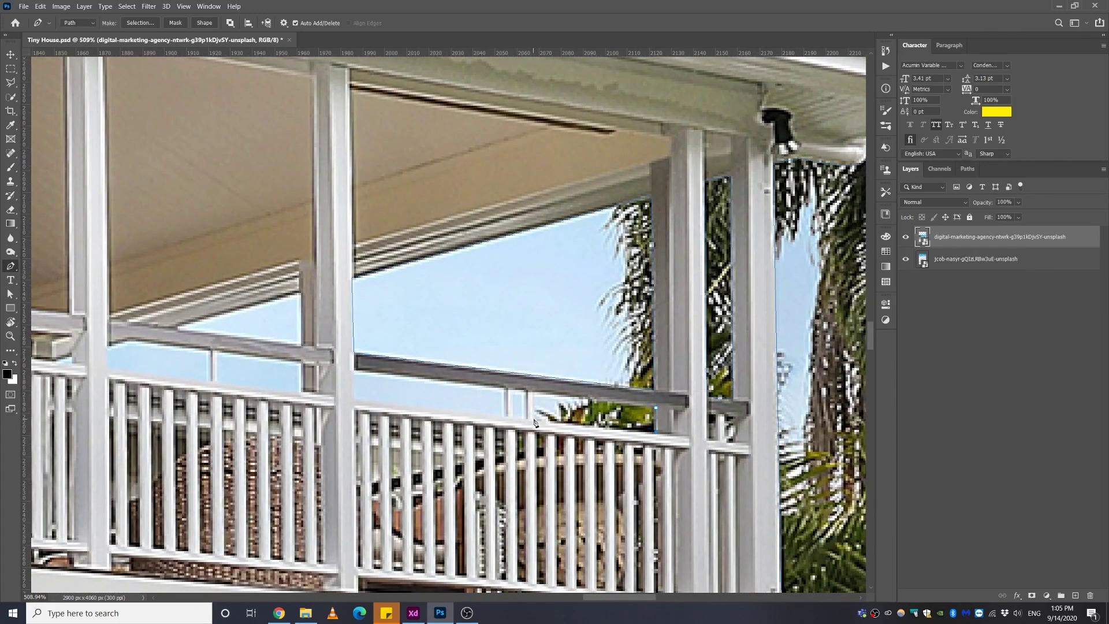
{"action": "scroll", "coordinate": [498, 414], "scroll_direction": "left", "scroll_amount": 4}
{"action": "scroll", "coordinate": [498, 415], "scroll_direction": "up", "scroll_amount": 1}
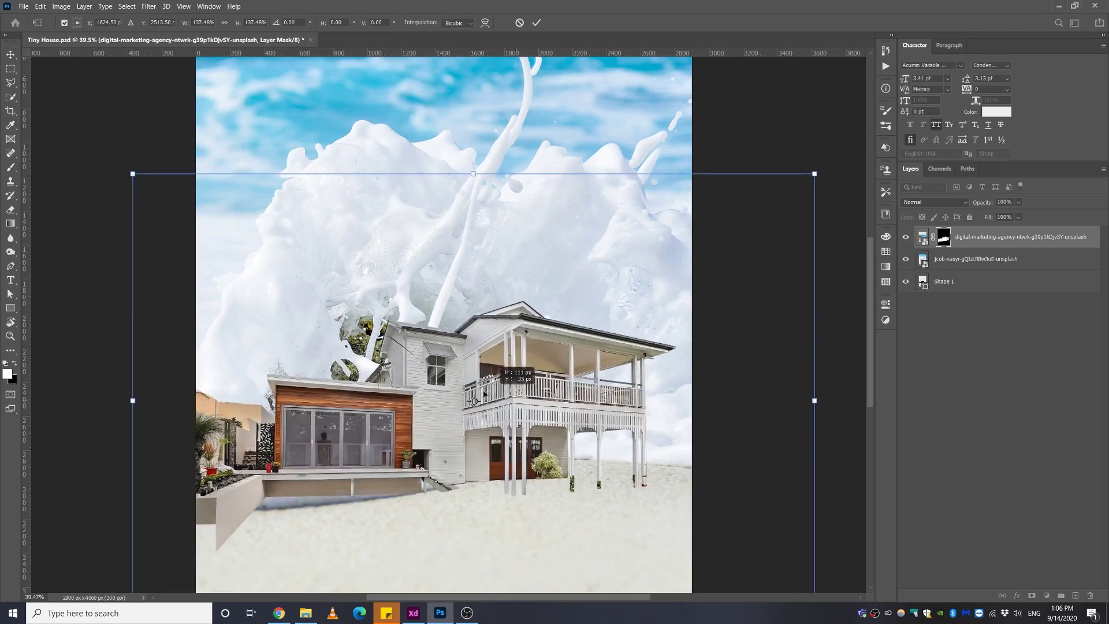
Enlarge and slightly tilt the masked house over the splash, then hide it to view the wave
{"action": "scroll", "coordinate": [494, 349], "scroll_direction": "down", "scroll_amount": 2}
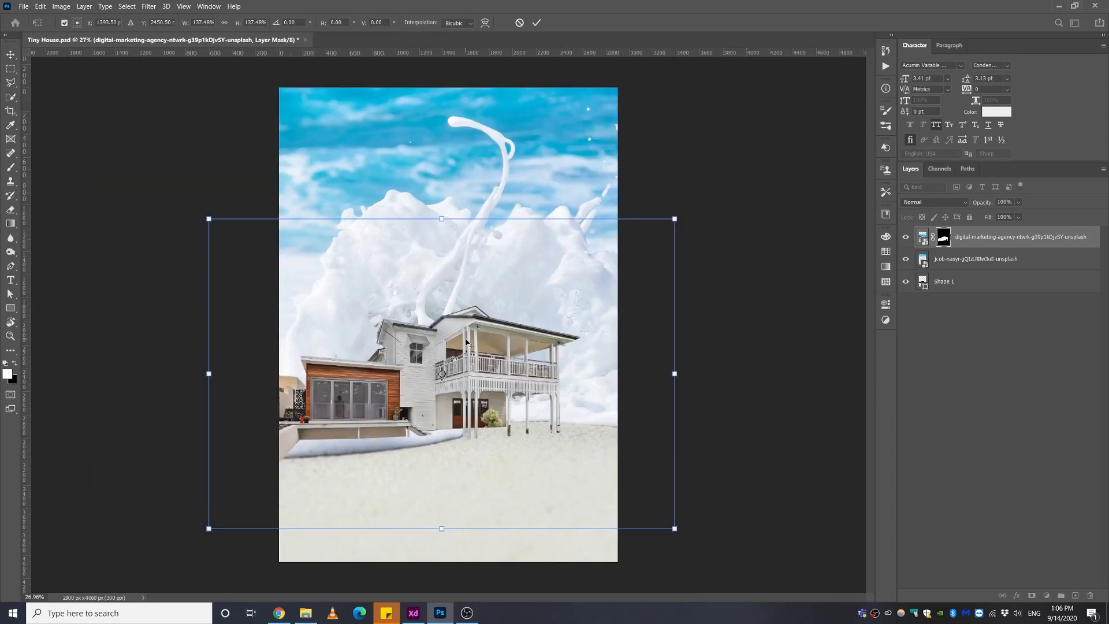
{"action": "mouse_move", "coordinate": [645, 223]}
{"action": "left_mouse_down"}
{"action": "mouse_move", "coordinate": [653, 236]}
{"action": "mouse_move", "coordinate": [710, 217]}
{"action": "left_mouse_up"}
{"action": "key", "text": "Return"}
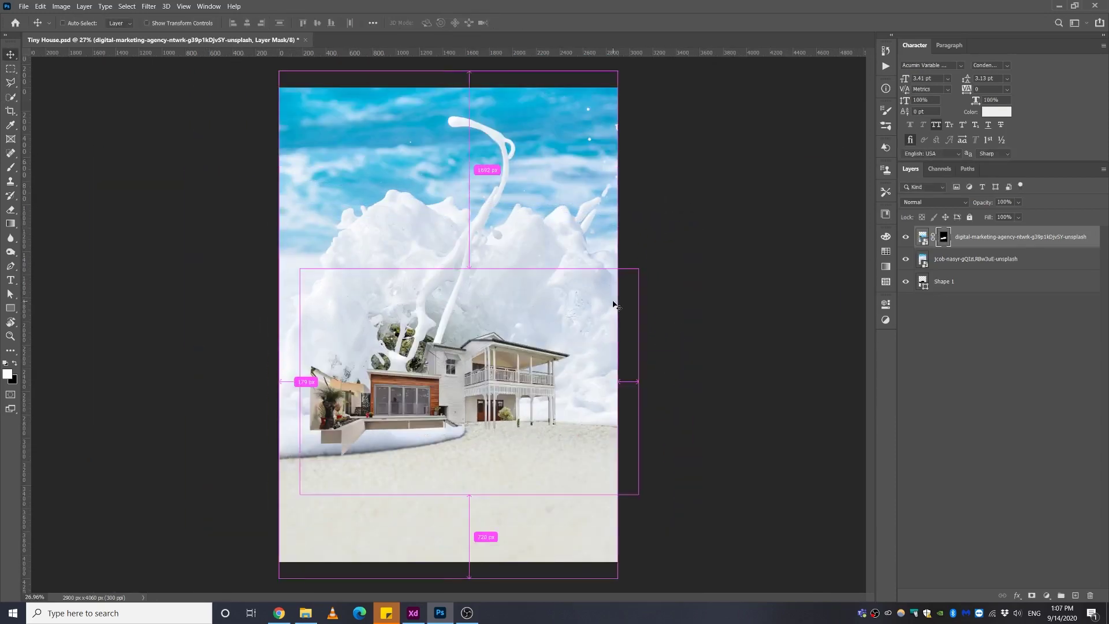
{"action": "left_click", "coordinate": [905, 237]}
{"action": "key", "text": "ctrl+t"}
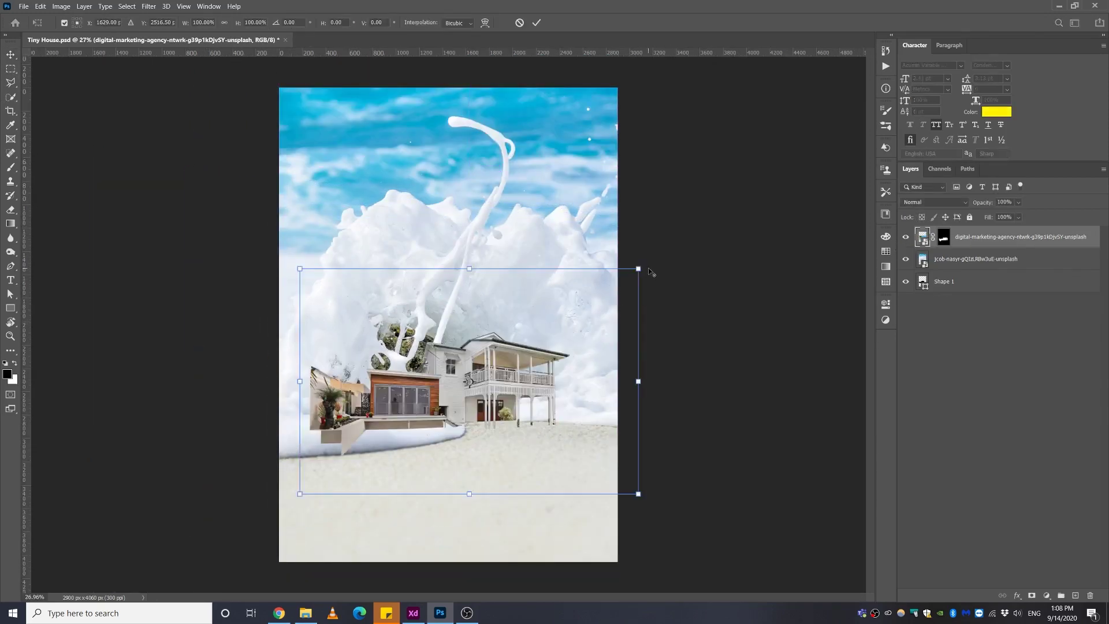
{"action": "key", "text": "Escape"}
On the splash layer, select the foam strand over the rock with Quick Selection
{"action": "key", "text": "ctrl+z"}
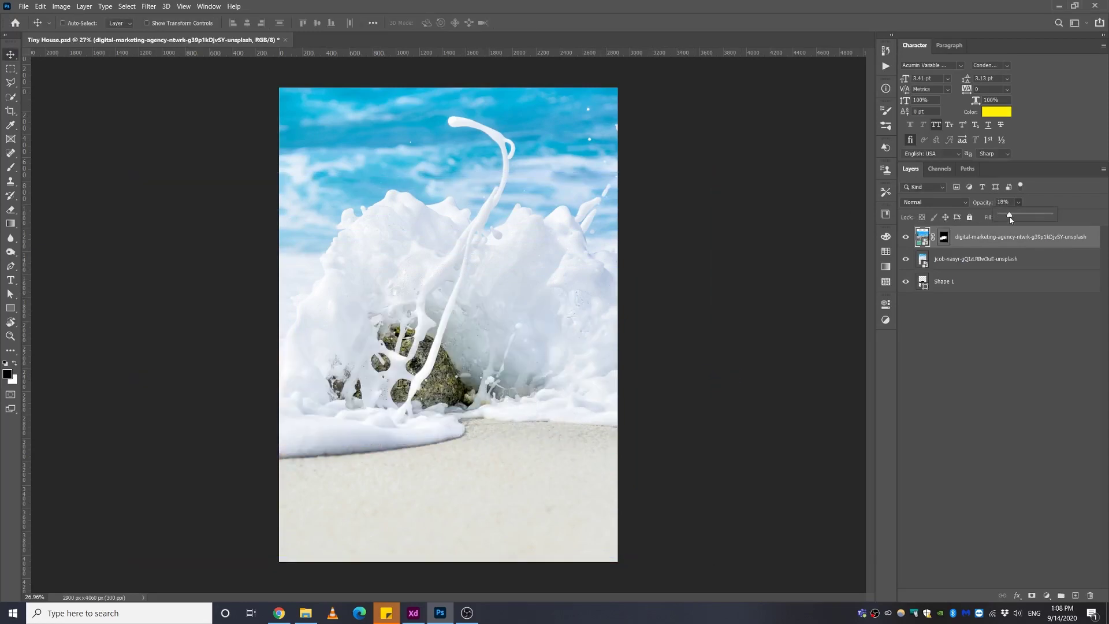
{"action": "scroll", "coordinate": [411, 379], "scroll_direction": "up", "scroll_amount": 3}
{"action": "scroll", "coordinate": [412, 378], "scroll_direction": "up", "scroll_amount": 1}
{"action": "key", "text": "l"}
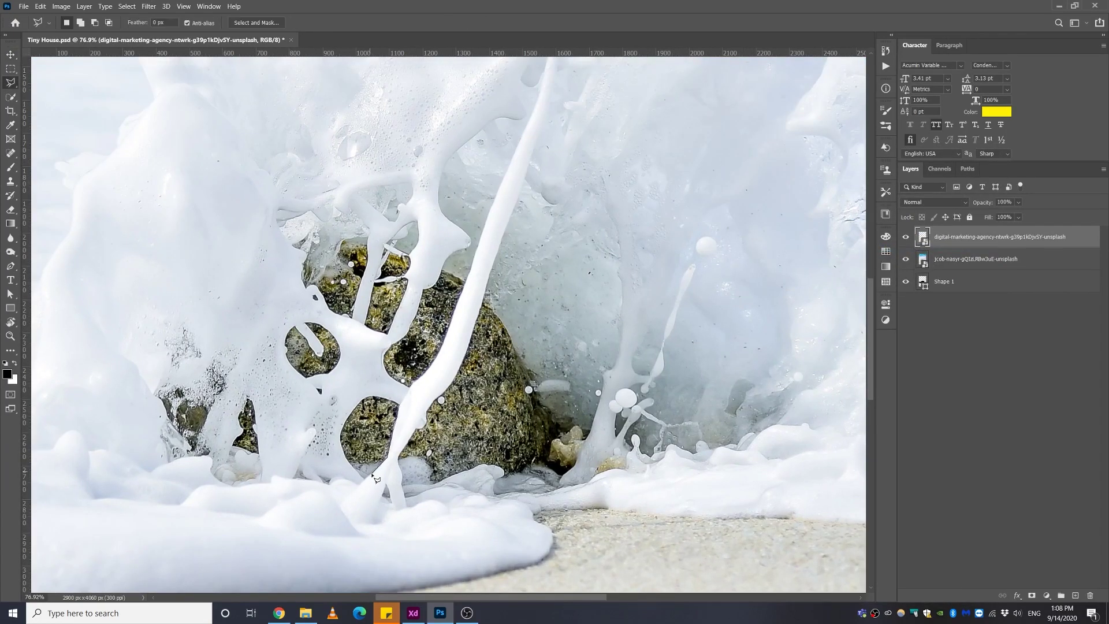
{"action": "left_click", "coordinate": [11, 97]}
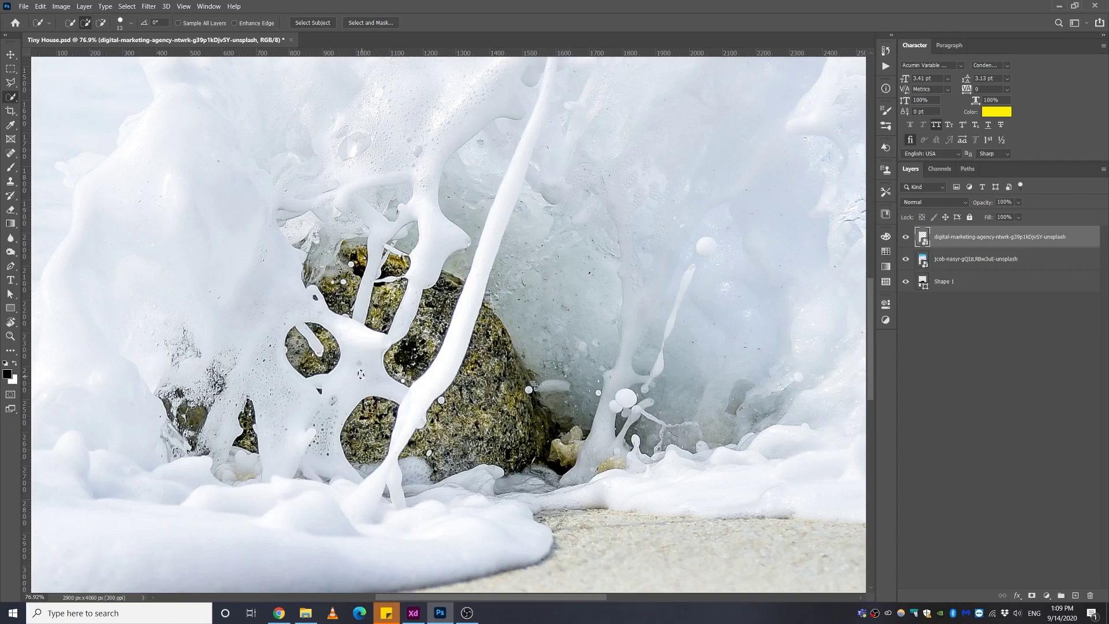
{"action": "key", "text": "alt+bracketleft"}
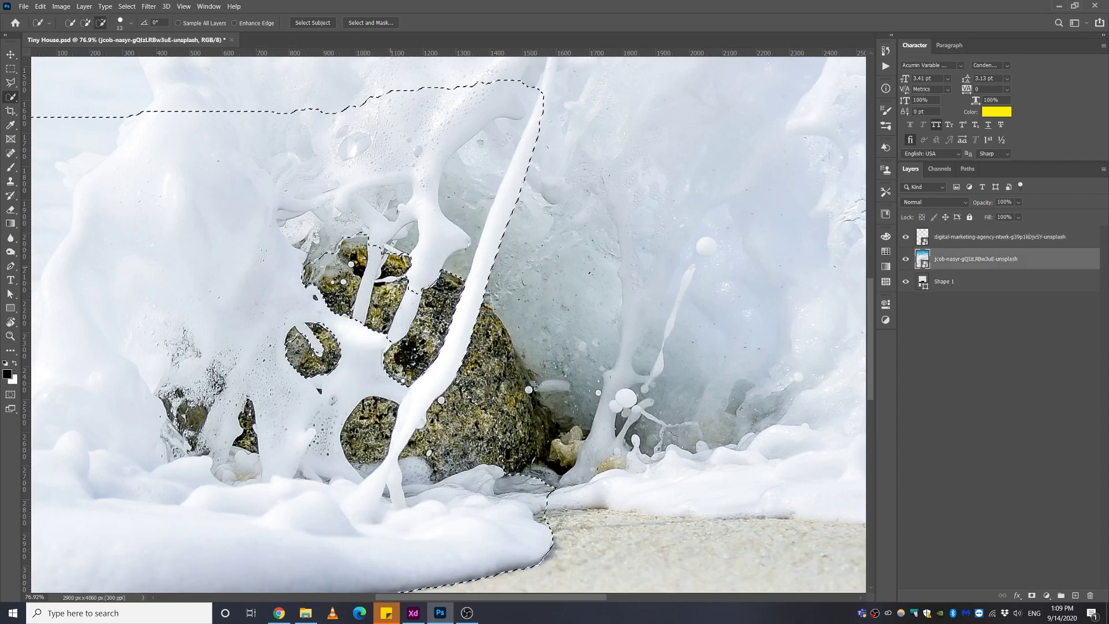
{"action": "left_click_drag", "start_coordinate": [396, 262], "coordinate": [381, 289]}
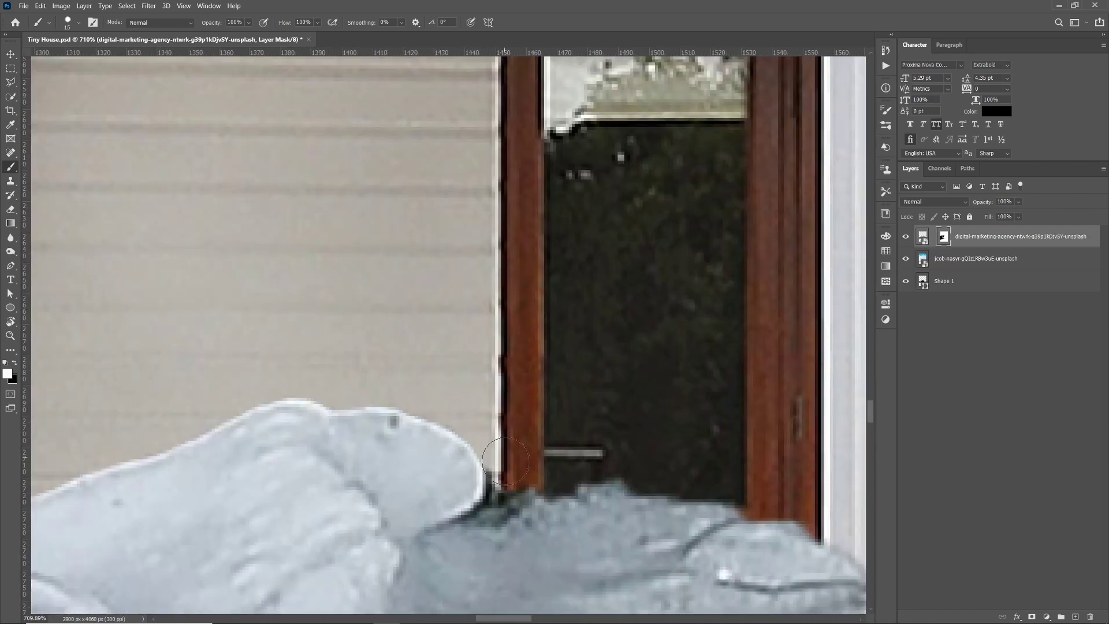
Hide the house and its mask, lasso the area to refine, and feather the selection
{"action": "scroll", "coordinate": [505, 460], "scroll_direction": "down", "scroll_amount": 3}
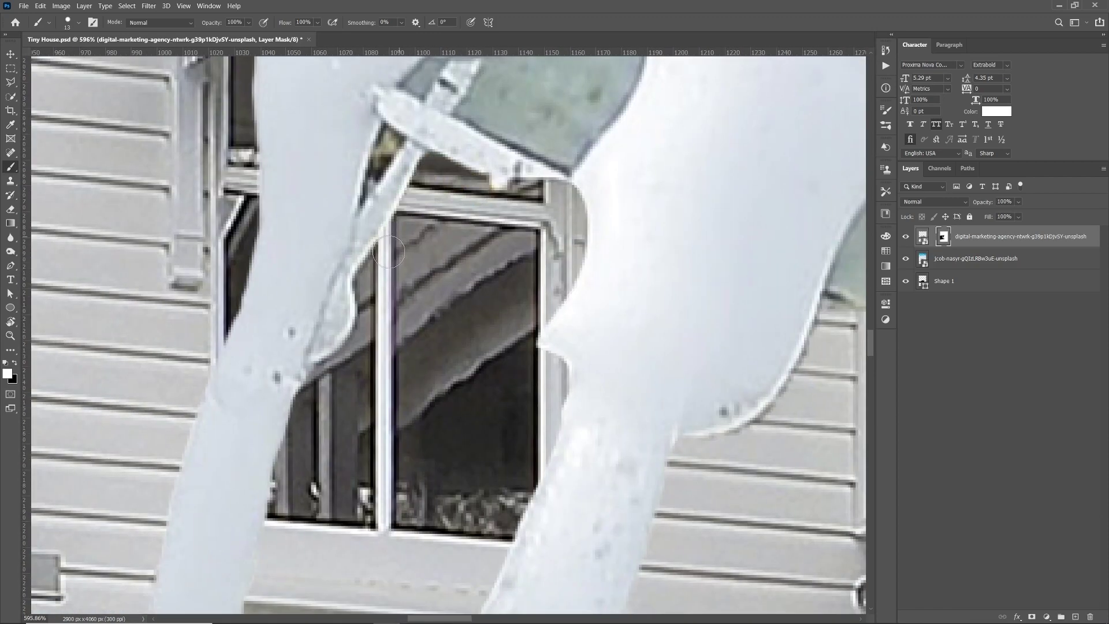
{"action": "scroll", "coordinate": [388, 252], "scroll_direction": "down", "scroll_amount": 3}
{"action": "scroll", "coordinate": [369, 278], "scroll_direction": "down", "scroll_amount": 3}
{"action": "scroll", "coordinate": [346, 306], "scroll_direction": "down", "scroll_amount": 3}
{"action": "scroll", "coordinate": [333, 328], "scroll_direction": "down", "scroll_amount": 3}
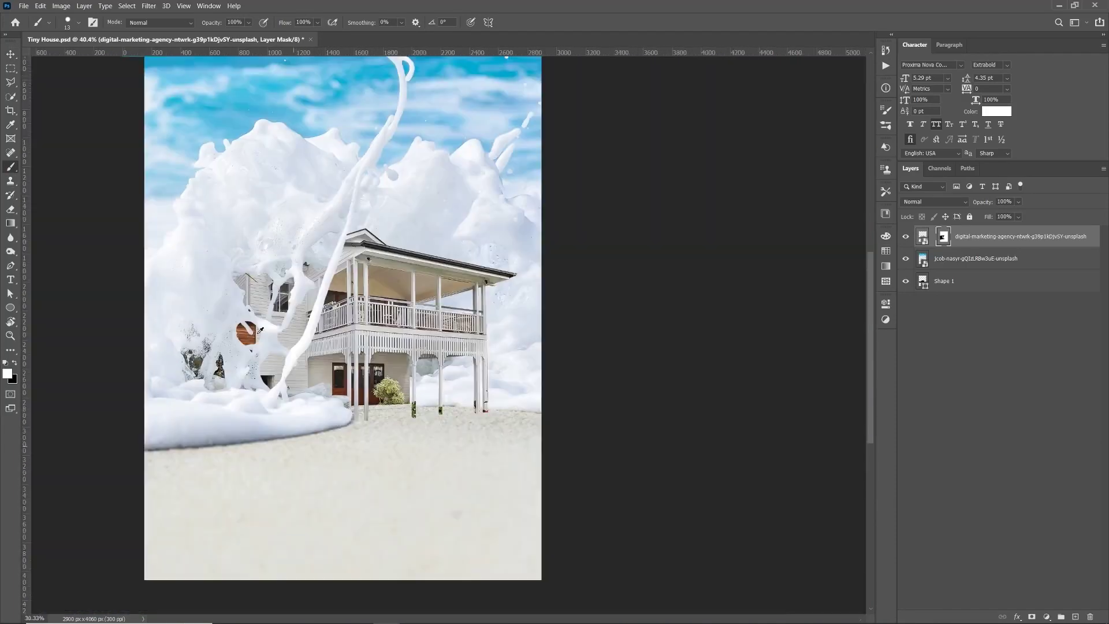
{"action": "left_click", "coordinate": [905, 237]}
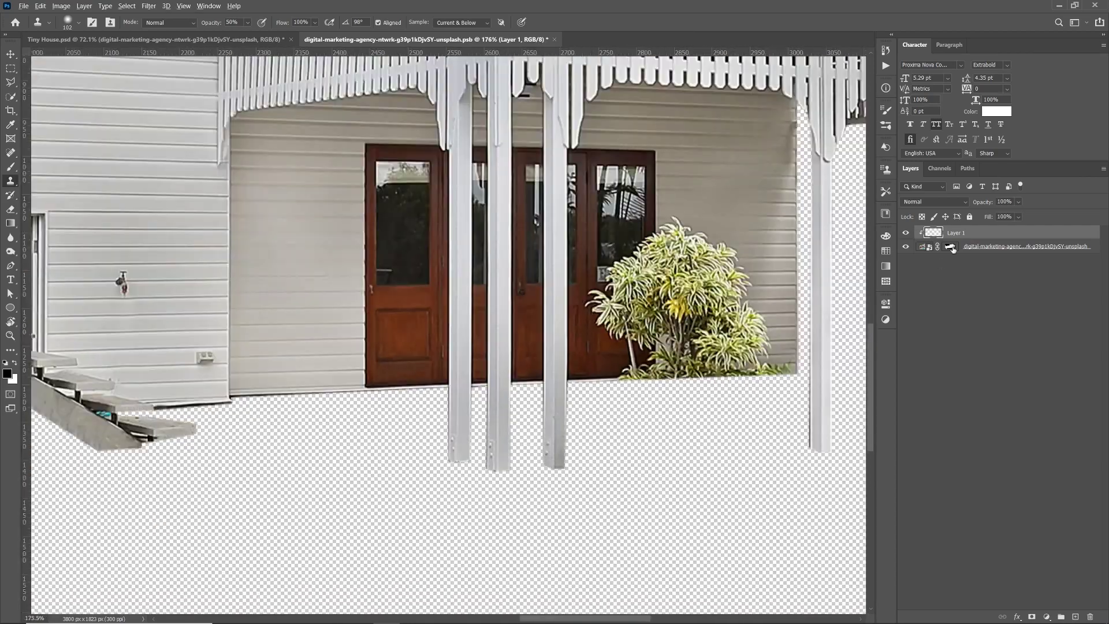
{"action": "left_click", "coordinate": [950, 247], "text": "shift"}
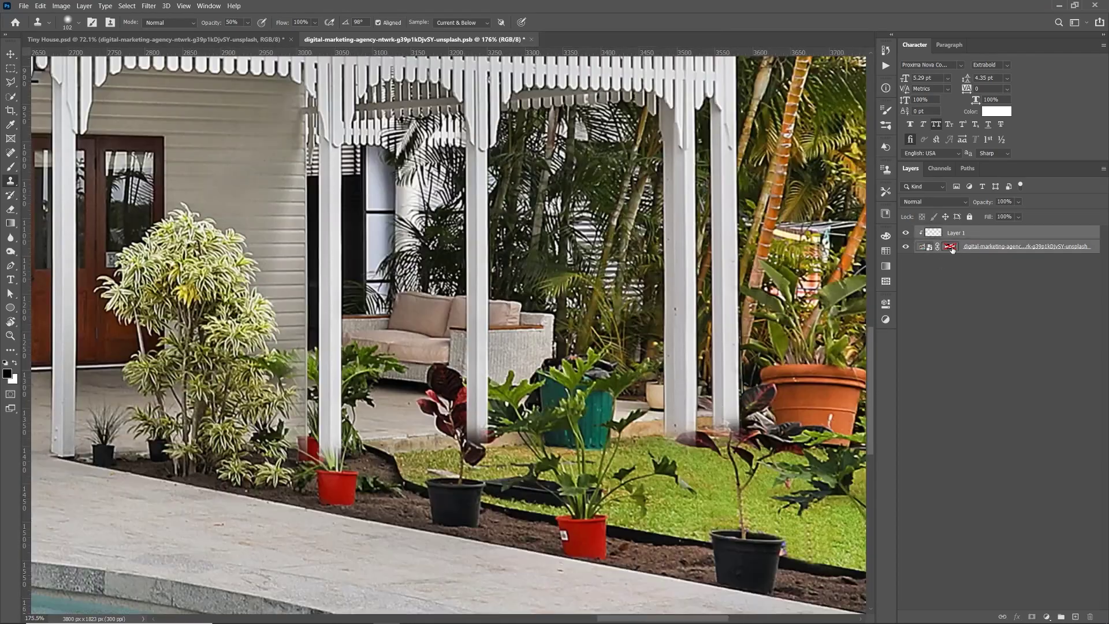
{"action": "scroll", "coordinate": [797, 401], "scroll_direction": "up", "scroll_amount": 5}
{"action": "double_click", "coordinate": [570, 528]}
{"action": "key", "text": "shift+F6"}
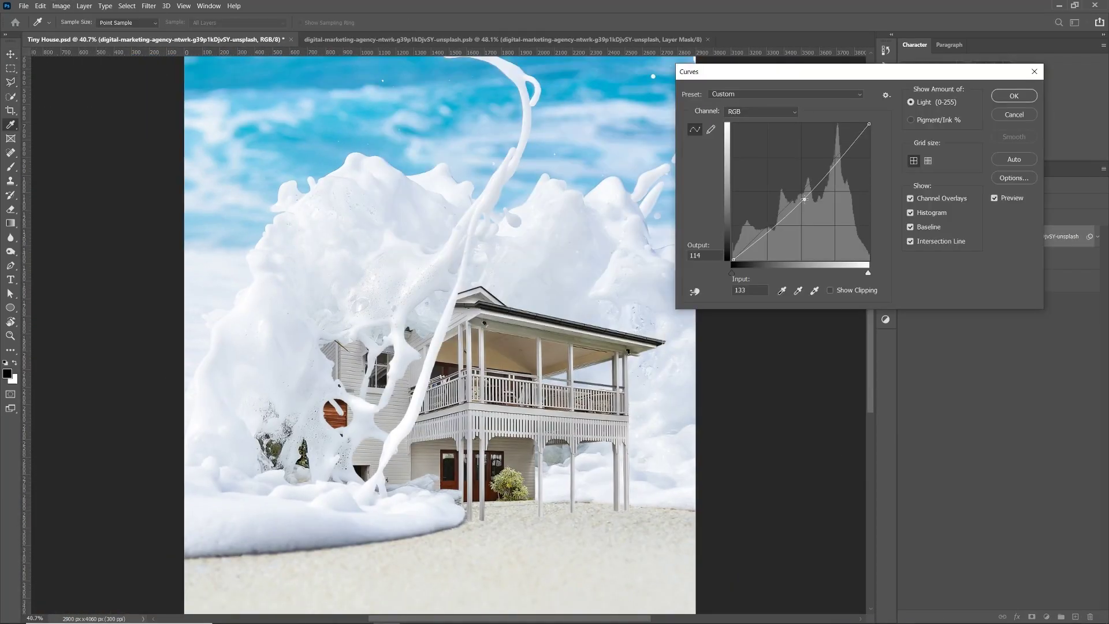
Brighten the house with a Curves point and red-channel tweak, invert the Exposure 1 mask, use a 20% brush
{"action": "left_click_drag", "start_coordinate": [804, 199], "coordinate": [809, 180]}
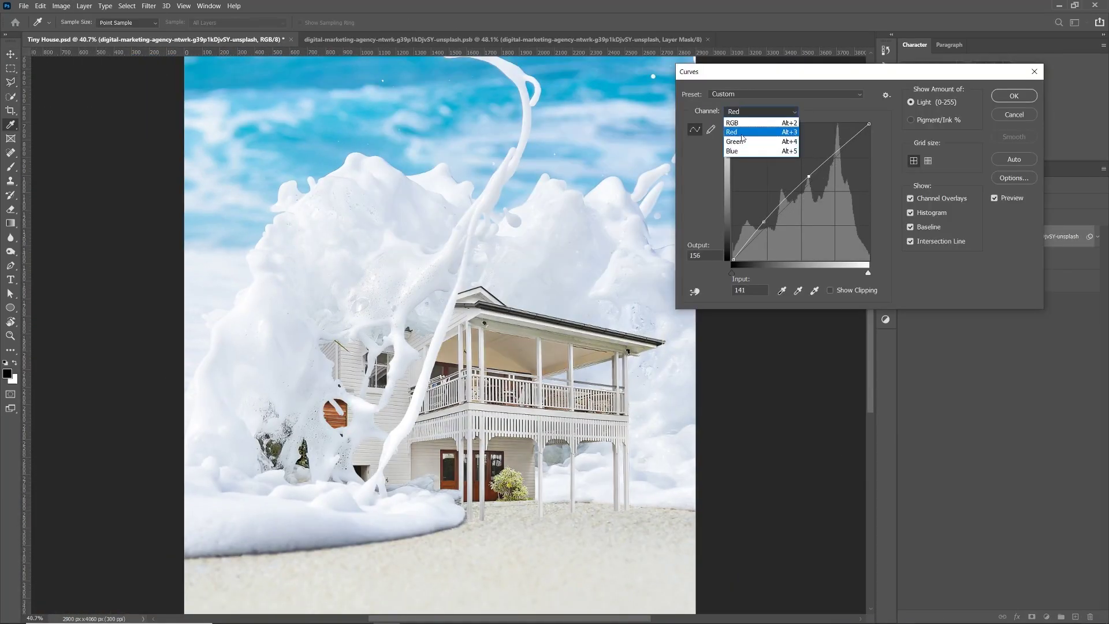
{"action": "left_click", "coordinate": [743, 139]}
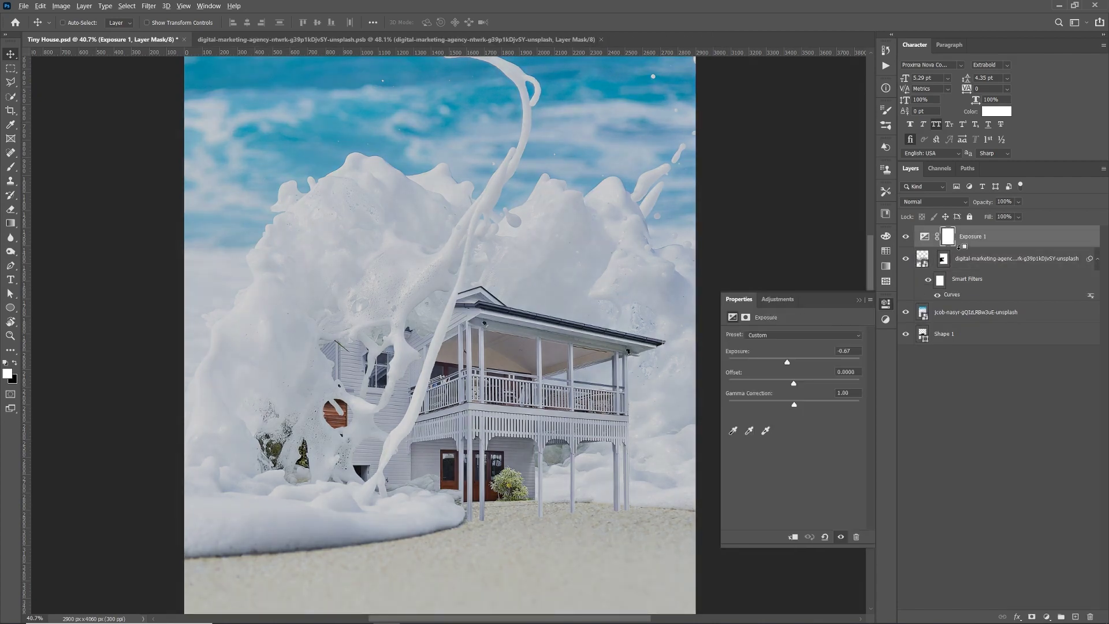
{"action": "key", "text": "ctrl+i"}
{"action": "key", "text": "b"}
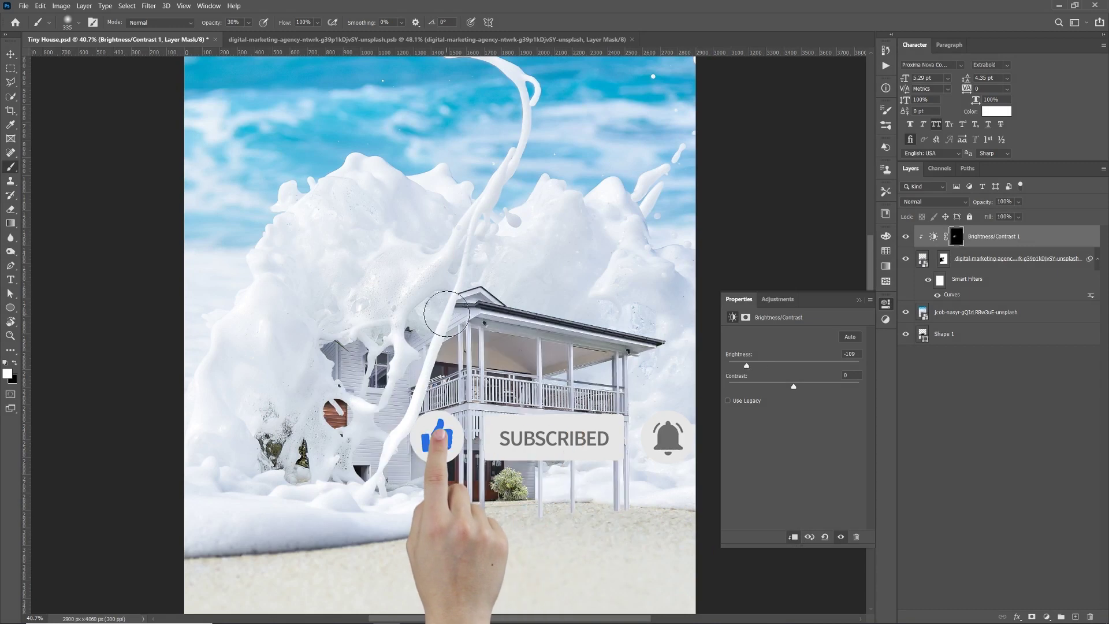
{"action": "key", "text": "2"}
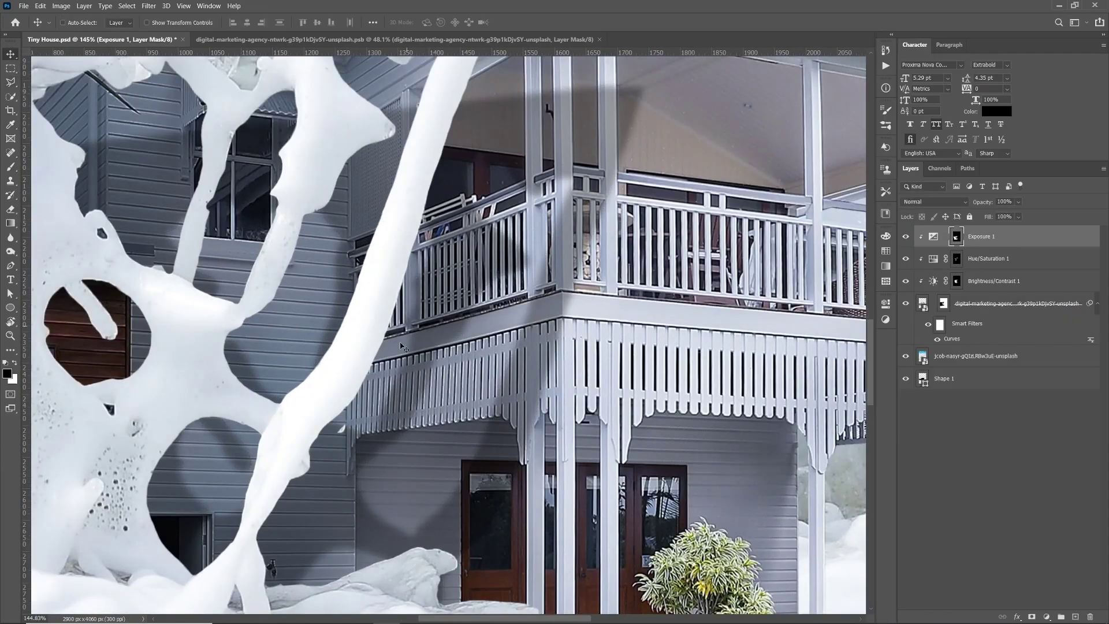
Lasso splash areas on the Exposure 1 mask so the -1.22 exposure shades the house
{"action": "right_click", "coordinate": [10, 82]}
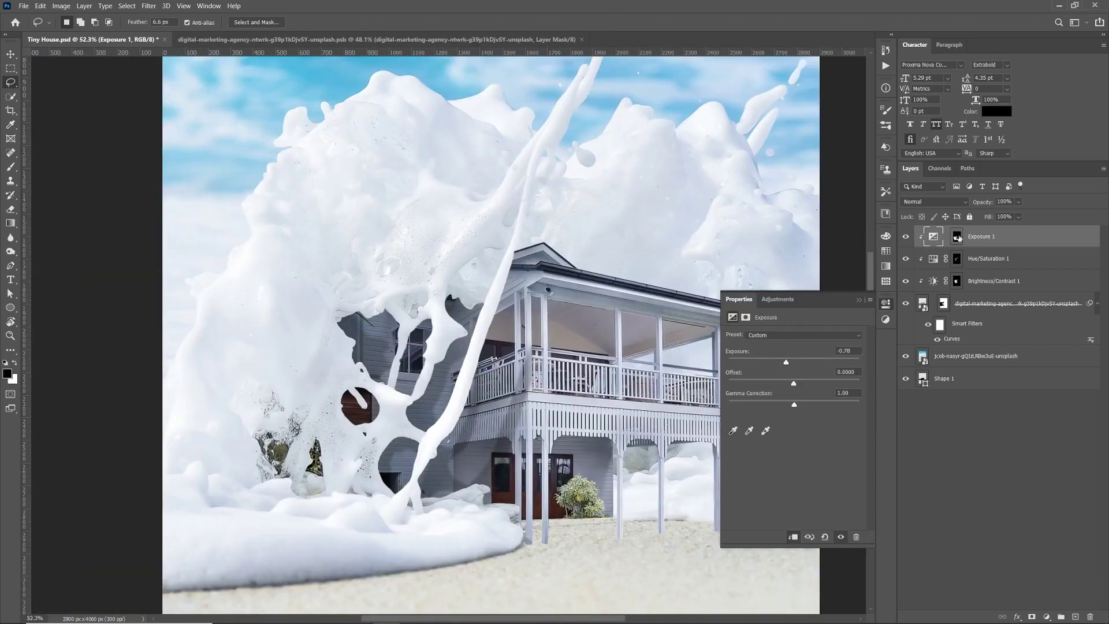
{"action": "left_click", "coordinate": [957, 237]}
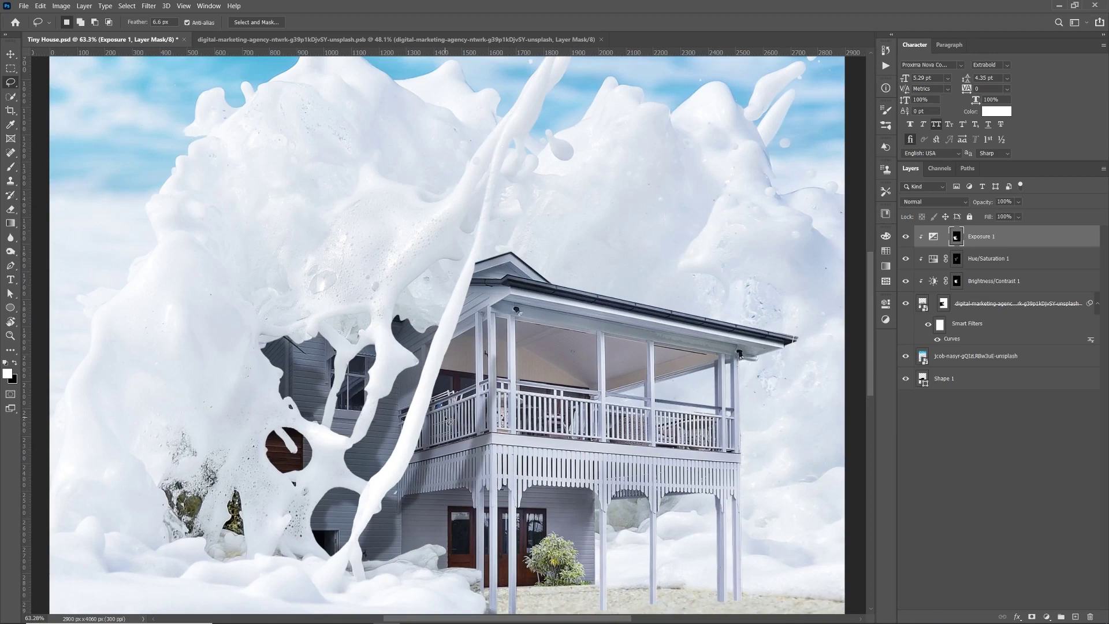
{"action": "left_click_drag", "start_coordinate": [498, 221], "coordinate": [496, 261]}
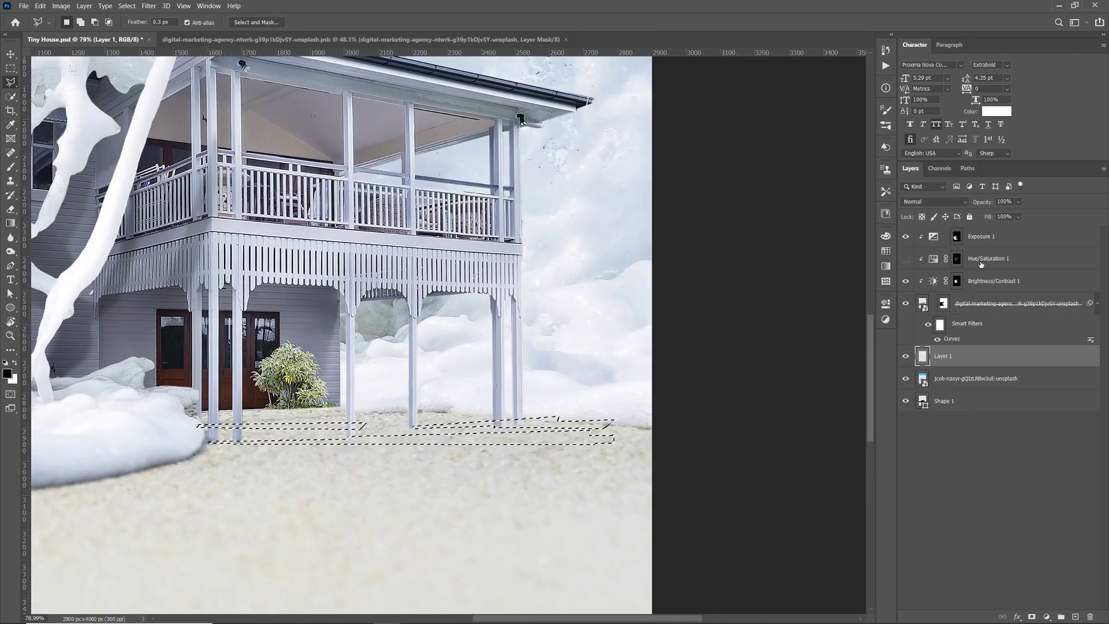
{"action": "right_click", "coordinate": [948, 380]}
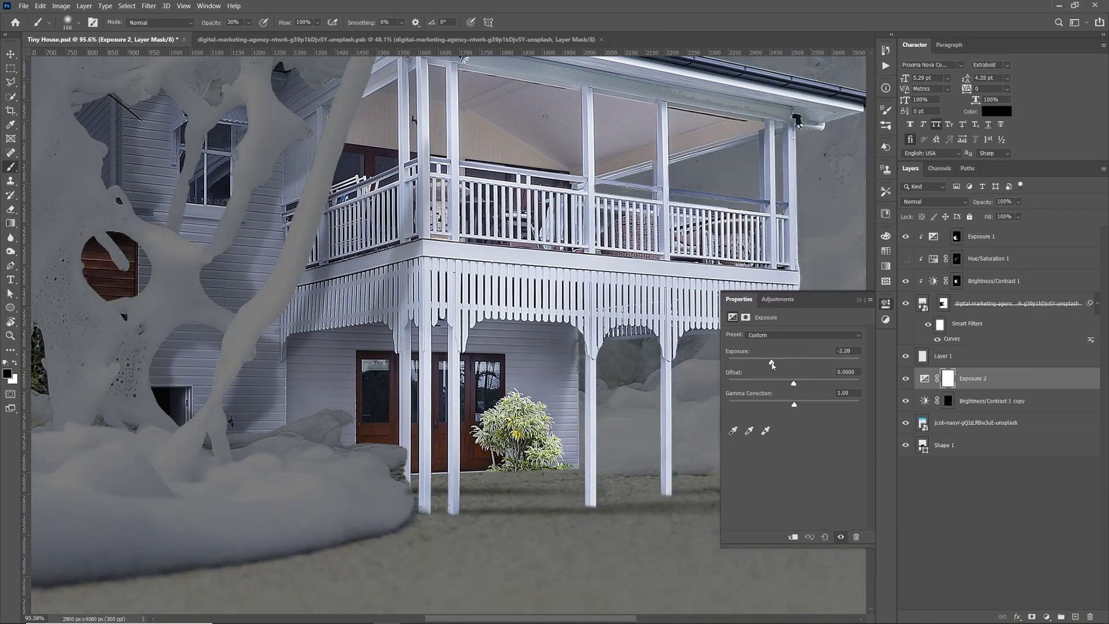
Add an Exposure 2 adjustment, invert its mask, and outline where the foam meets the house
{"action": "left_click", "coordinate": [905, 378]}
{"action": "left_click", "coordinate": [957, 379]}
{"action": "key", "text": "ctrl+i"}
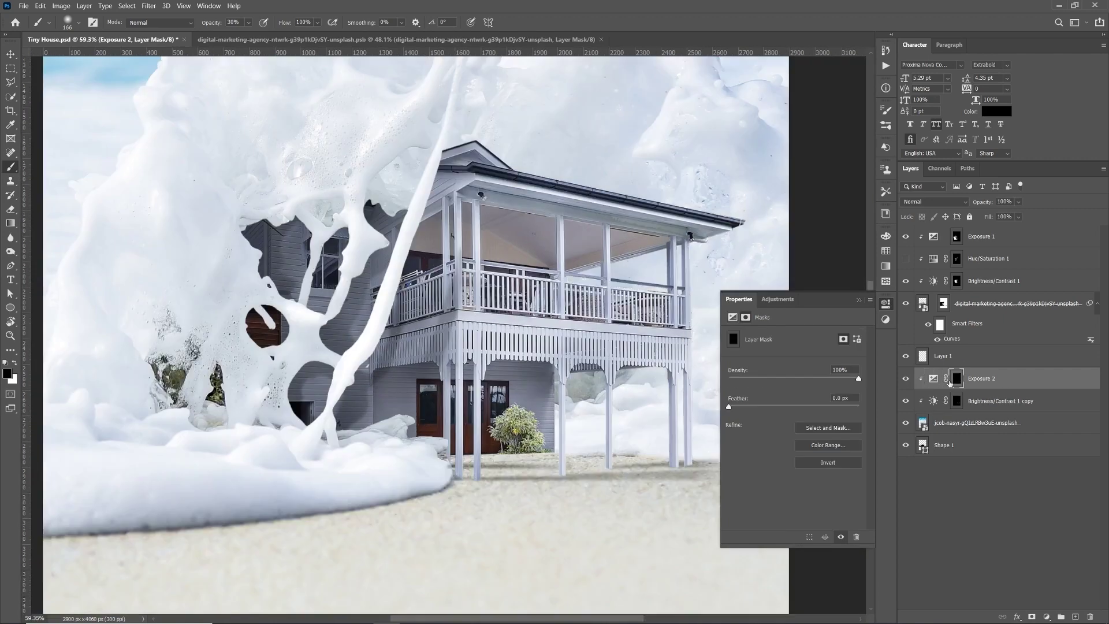
{"action": "scroll", "coordinate": [406, 448], "scroll_direction": "up", "scroll_amount": 5, "text": "alt"}
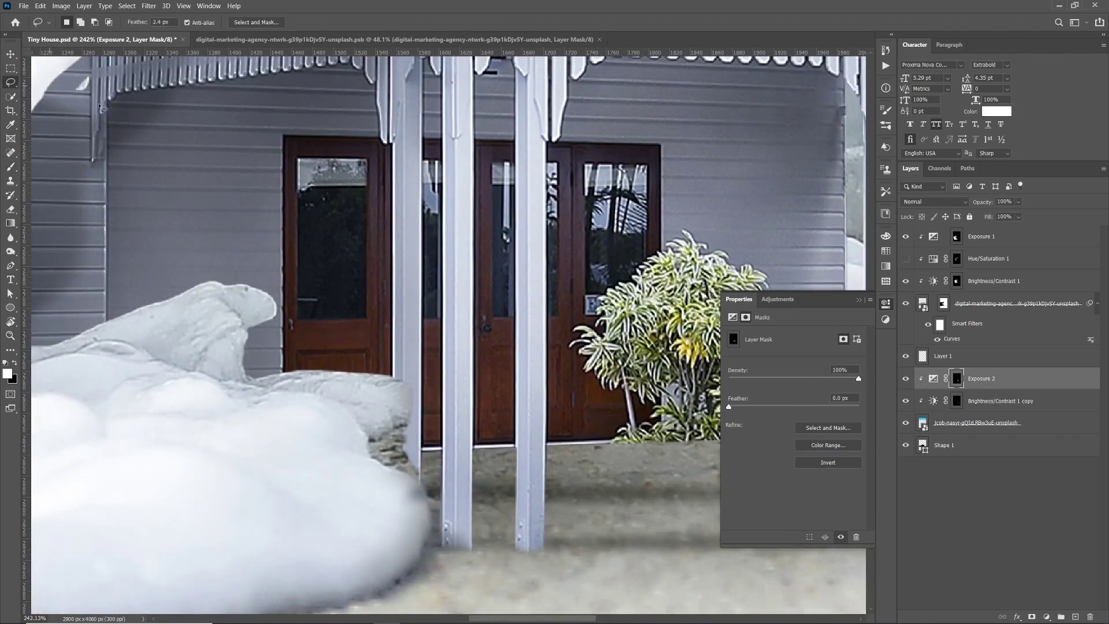
{"action": "left_click_drag", "start_coordinate": [435, 525], "coordinate": [313, 397]}
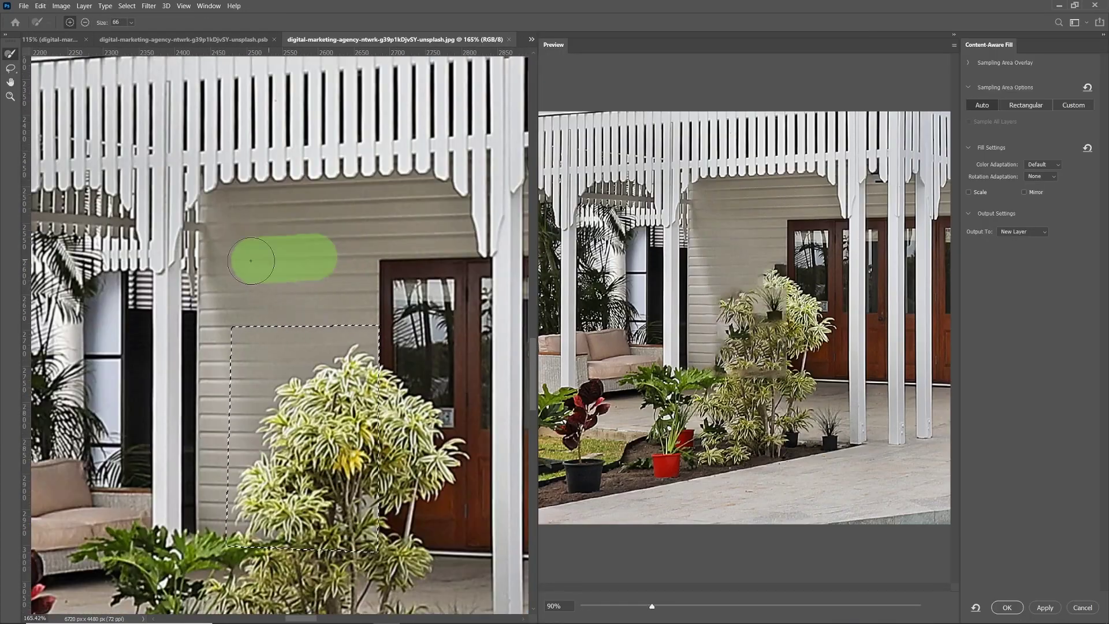
Content-aware fill the plant onto a new layer using a widened siding sampling area
{"action": "left_click_drag", "start_coordinate": [251, 261], "coordinate": [247, 298]}
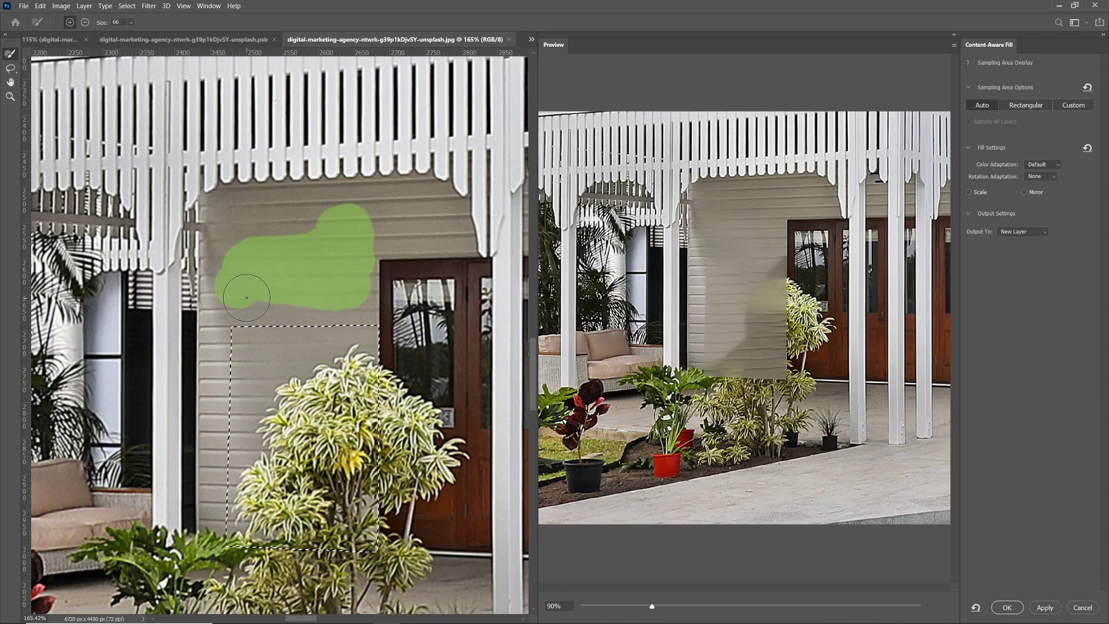
{"action": "left_click", "coordinate": [1010, 610]}
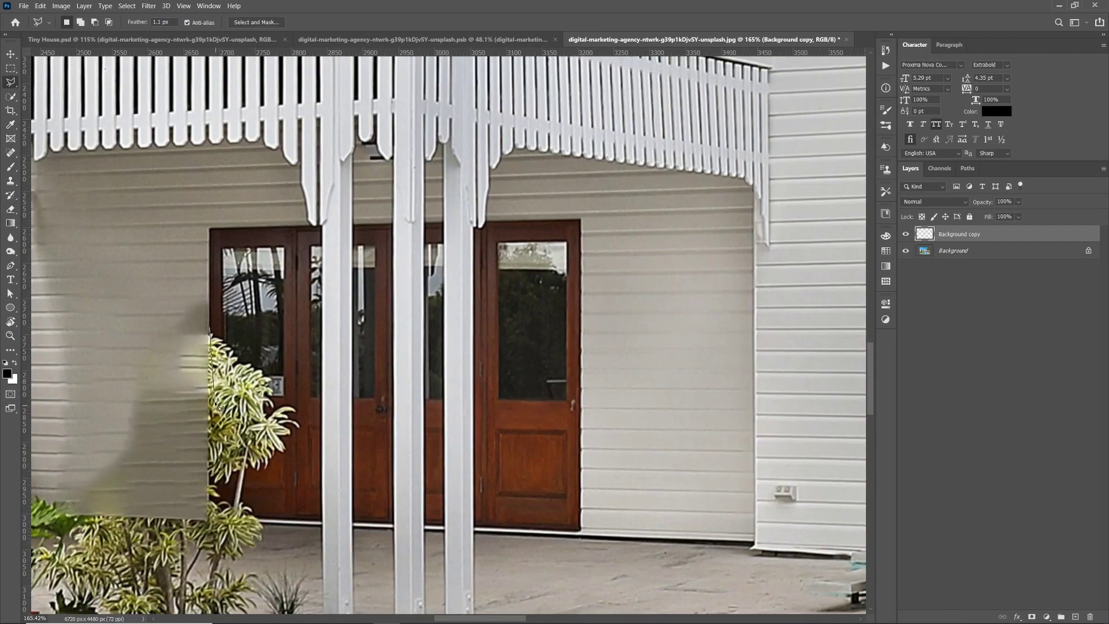
{"action": "left_click", "coordinate": [227, 332]}
{"action": "left_click", "coordinate": [41, 6]}
{"action": "left_click", "coordinate": [64, 219]}
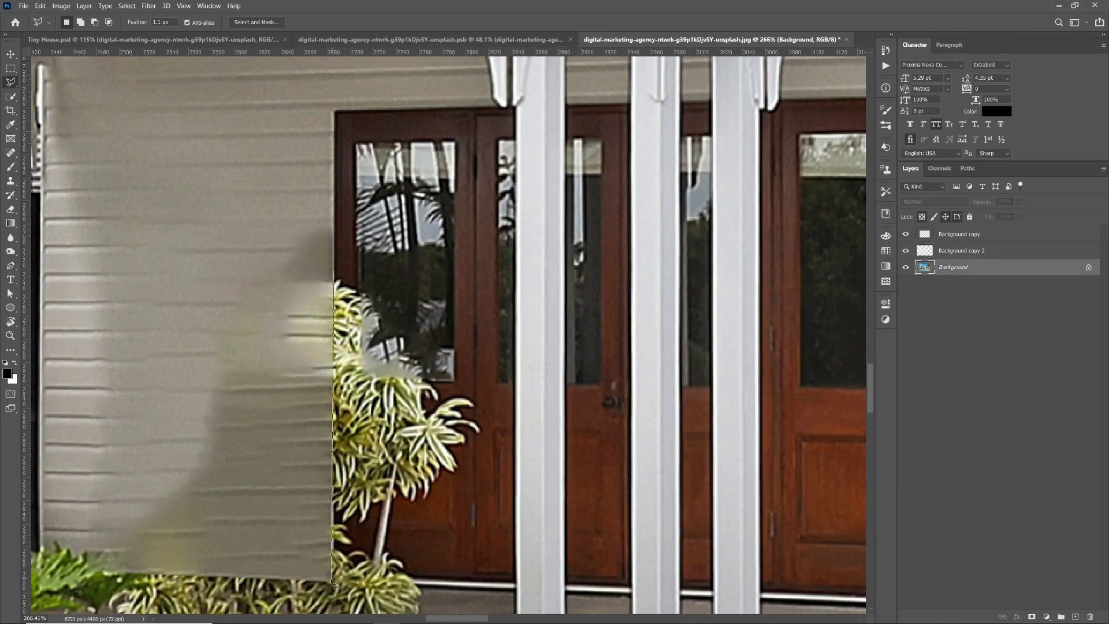
Fill the remaining plant from door and siding samples, then clone siding over the greenish blotch
{"action": "double_click", "coordinate": [451, 486]}
{"action": "left_click", "coordinate": [40, 6]}
{"action": "left_click", "coordinate": [64, 219]}
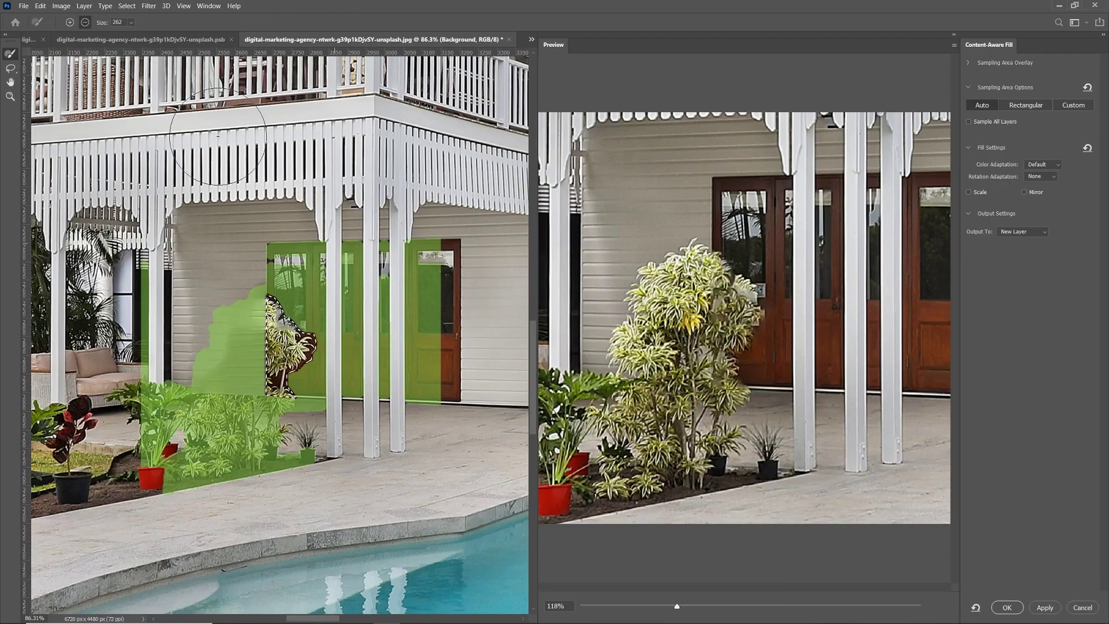
{"action": "left_click_drag", "start_coordinate": [404, 398], "coordinate": [439, 450]}
{"action": "mouse_move", "coordinate": [196, 410]}
{"action": "left_mouse_down"}
{"action": "mouse_move", "coordinate": [225, 450]}
{"action": "mouse_move", "coordinate": [227, 401]}
{"action": "left_mouse_up"}
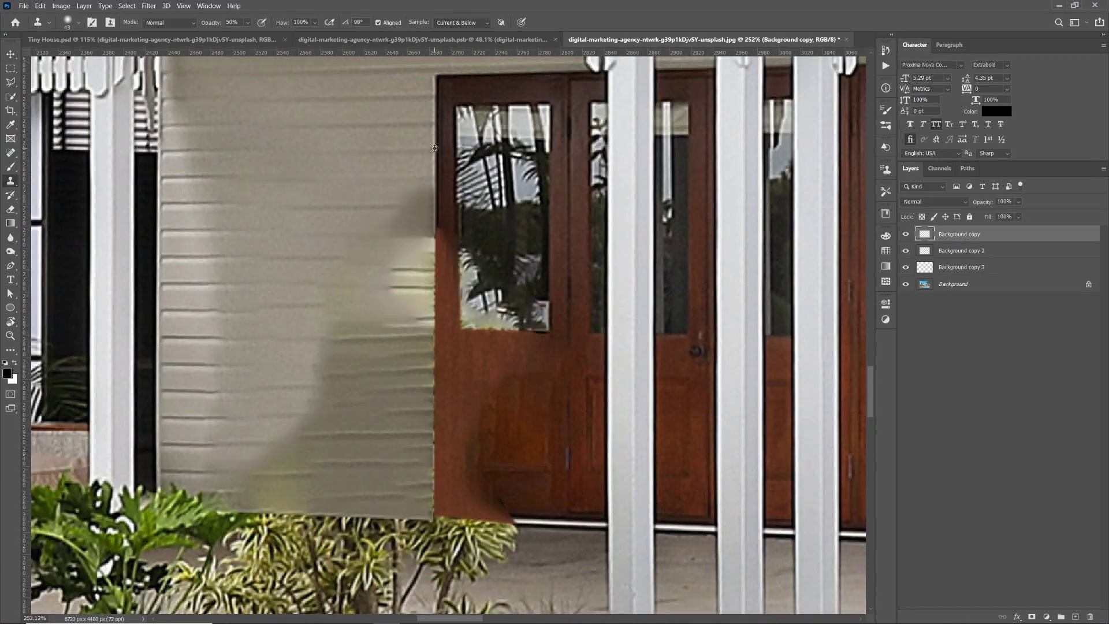
{"action": "left_click_drag", "start_coordinate": [232, 368], "coordinate": [347, 433]}
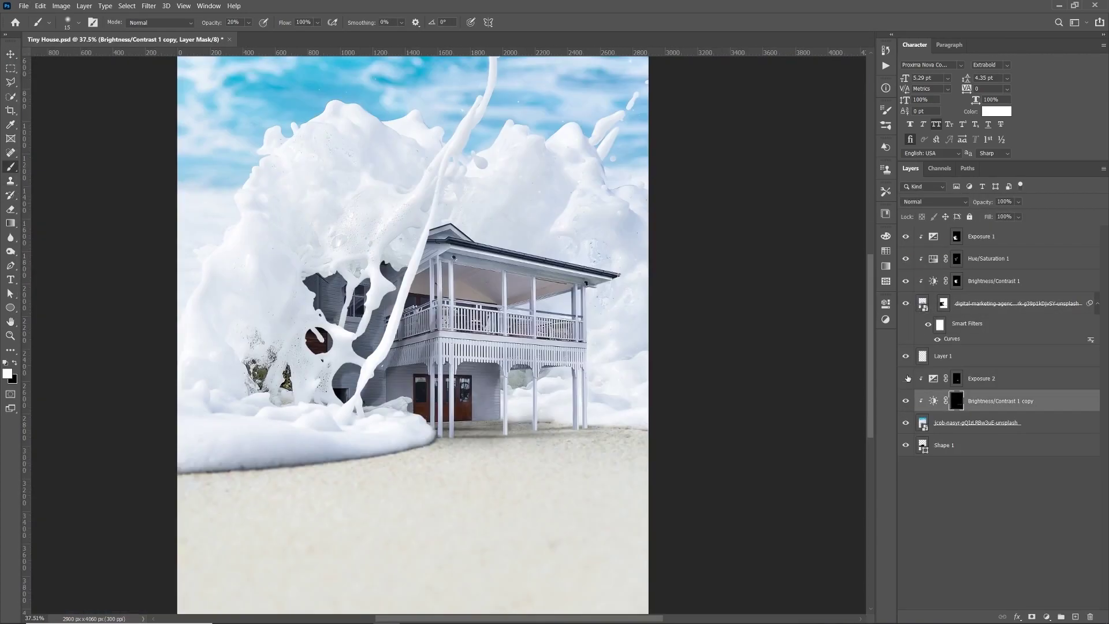
Move up to the Exposure 1 layer and lasso the area around the child's boot sole on the mask
{"action": "key", "text": "alt+bracketright"}
{"action": "key", "text": "alt+bracketright"}
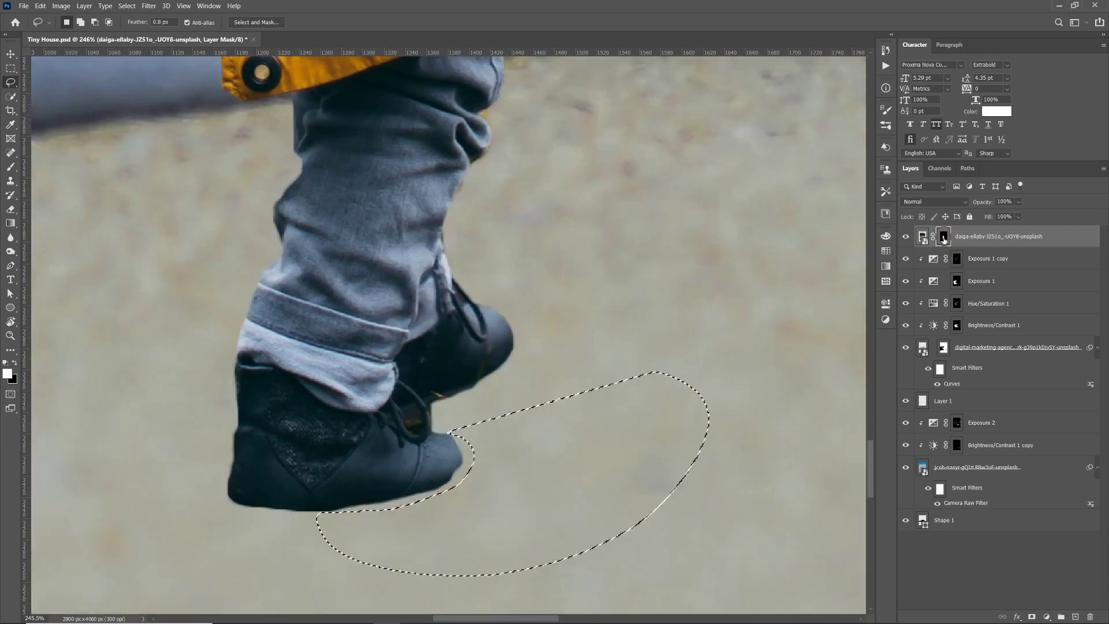
{"action": "left_click_drag", "start_coordinate": [439, 430], "coordinate": [248, 549]}
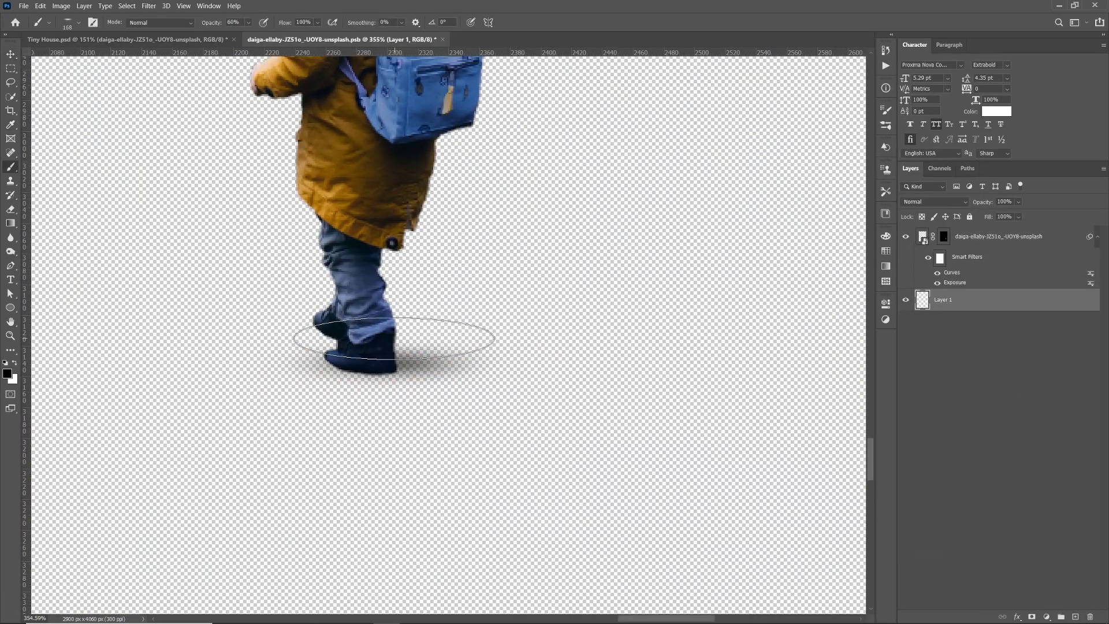
Paint a wider, darker soft shadow on the sand under the child's feet
{"action": "left_click_drag", "start_coordinate": [393, 339], "coordinate": [323, 346]}
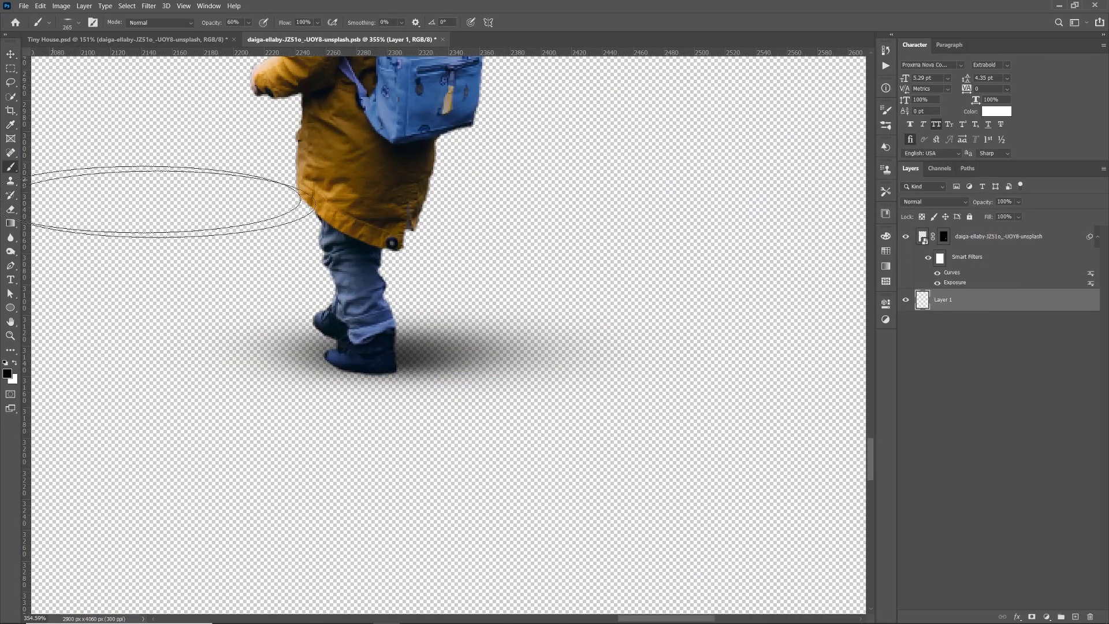
{"action": "key", "text": "x"}
{"action": "key", "text": "e"}
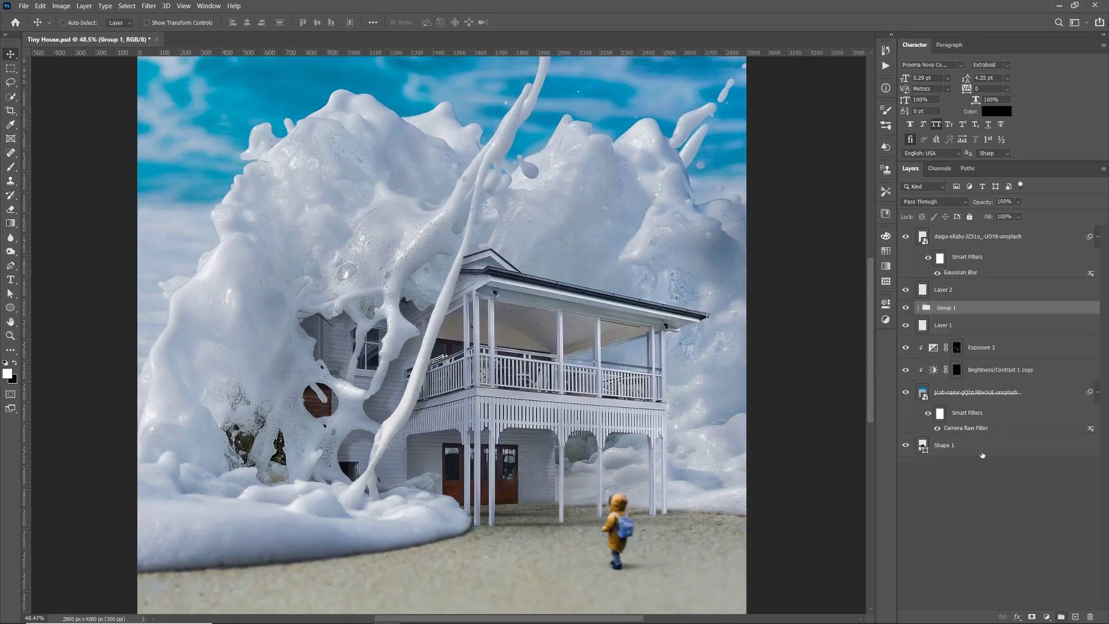
Convert Group 1 for Smart Filters and apply a filter to the grouped house
{"action": "left_click", "coordinate": [148, 6]}
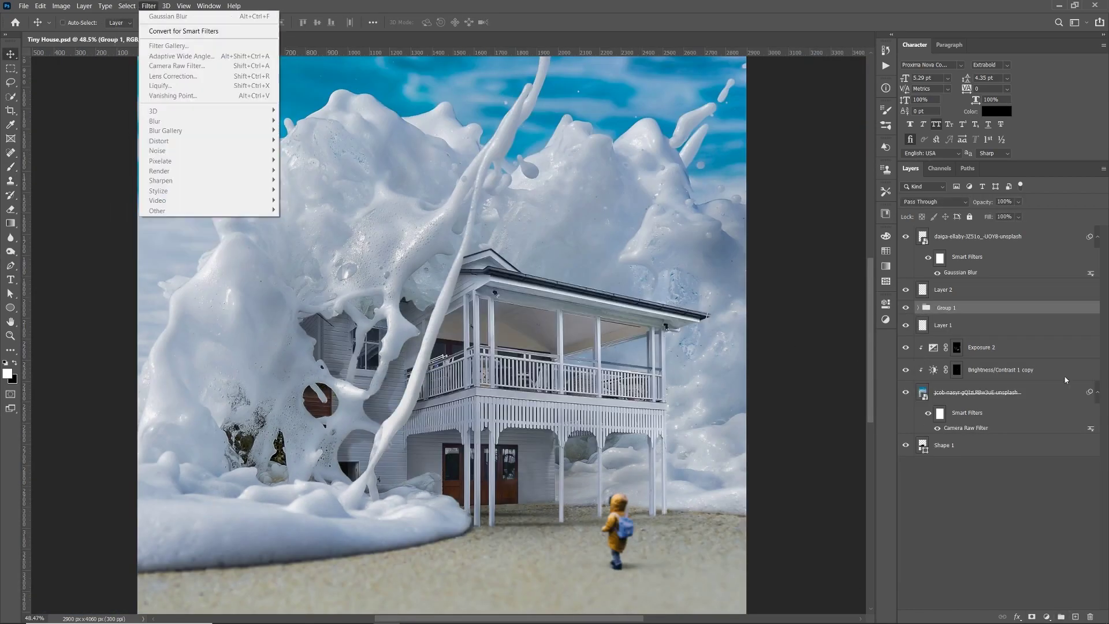
{"action": "left_click", "coordinate": [174, 30]}
{"action": "left_click", "coordinate": [148, 6]}
{"action": "left_click", "coordinate": [173, 76]}
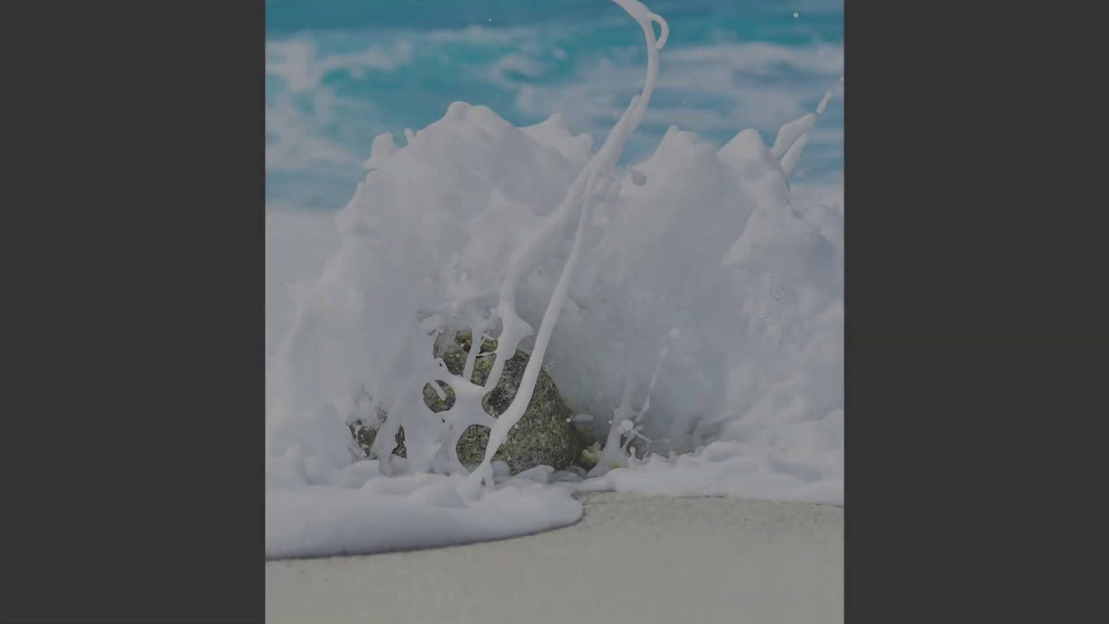